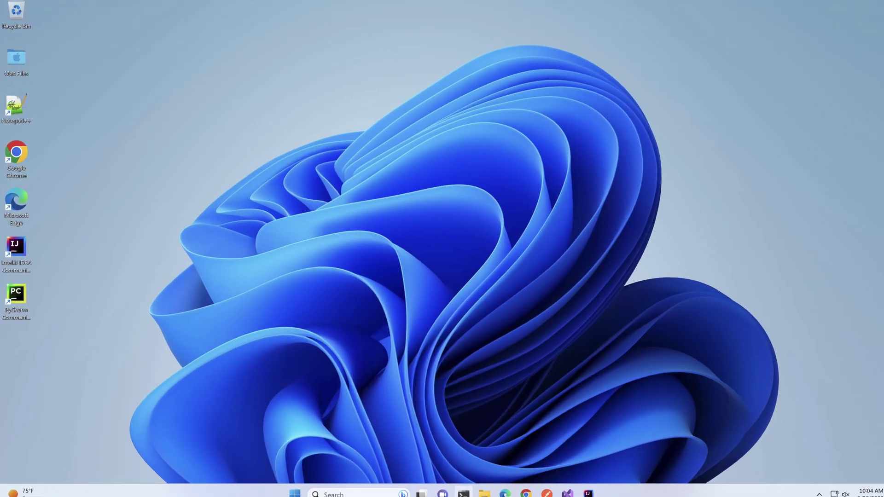
Open Command Prompt and run 'npm -v' and 'node -v'; neither command is recognized.
right_click(454, 486)
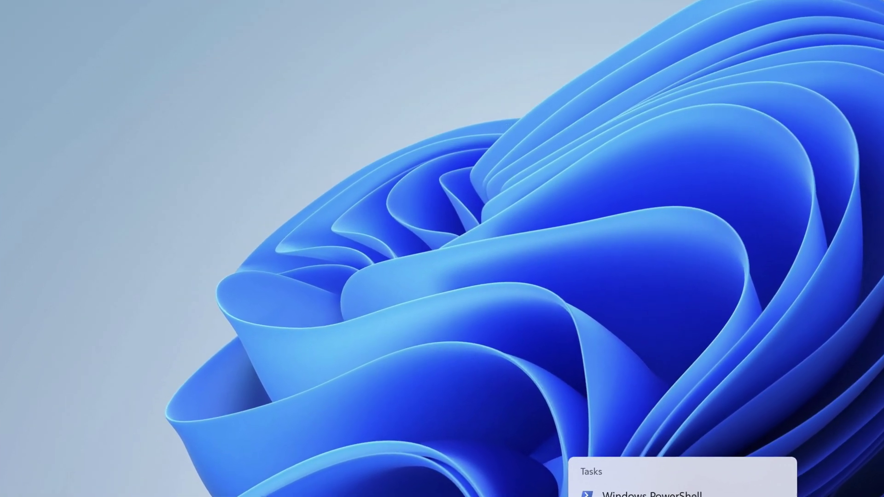
click(539, 445)
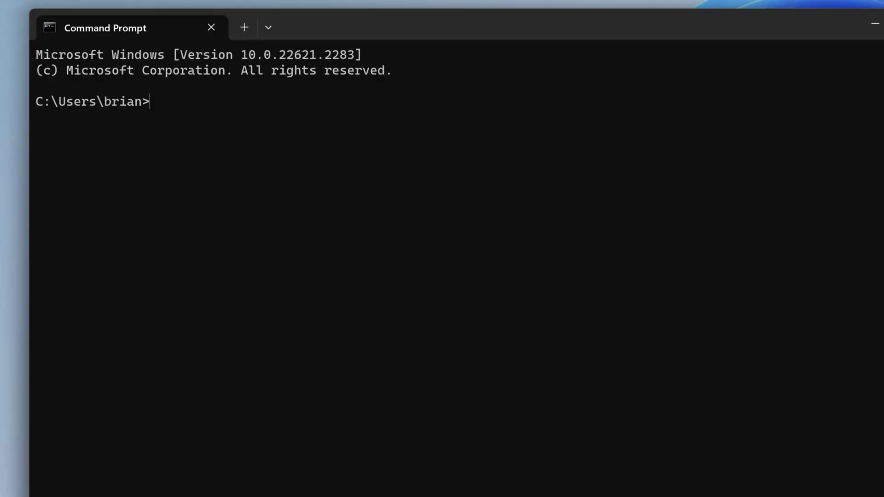
text(npm -v)
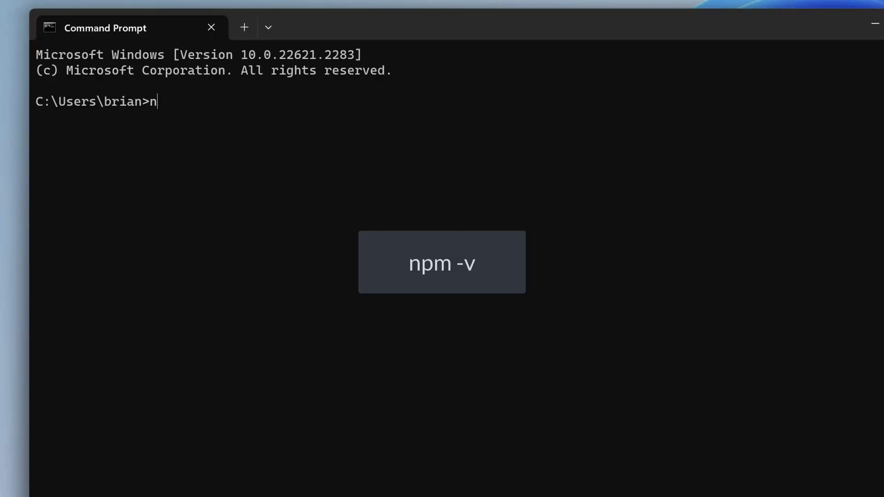
key(Return)
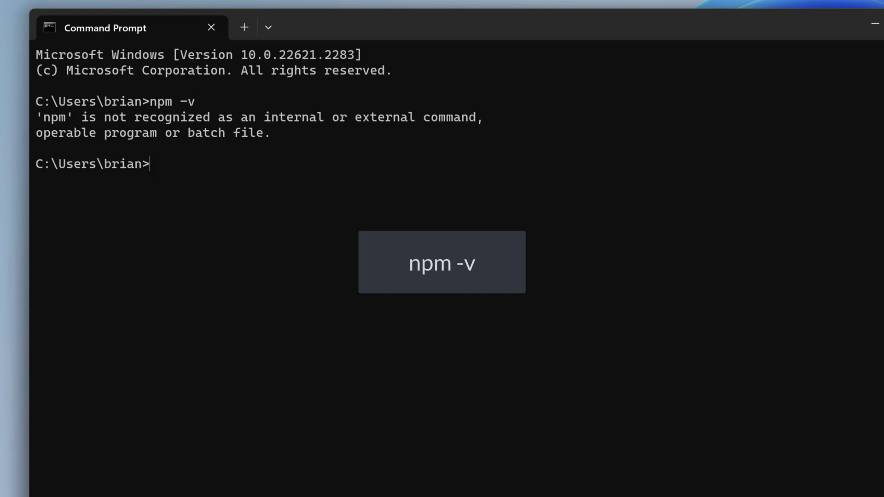
text(node )
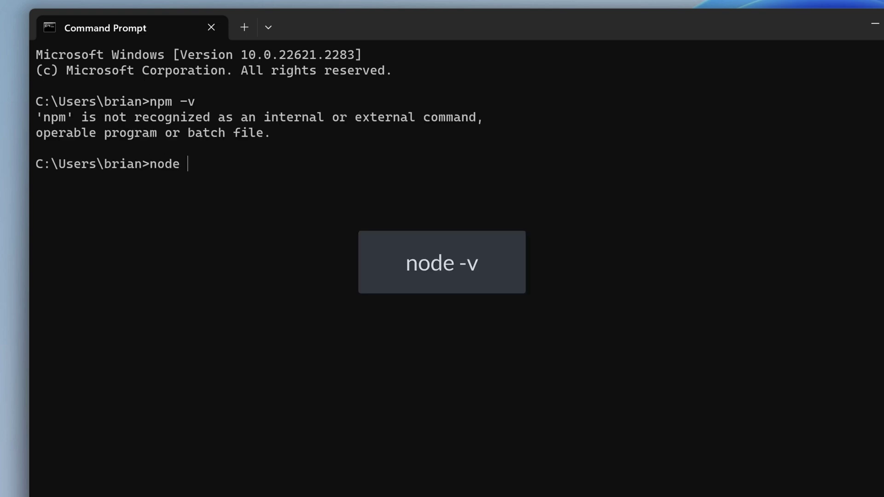
text(-v)
key(Return)
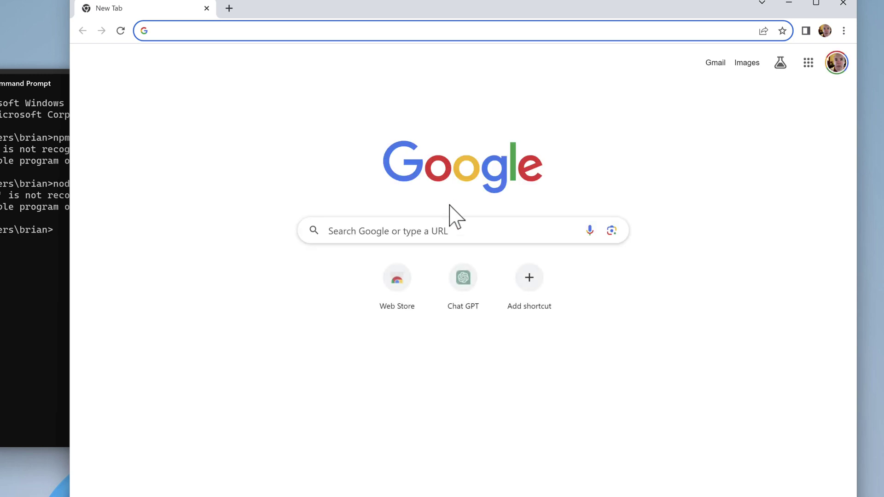
Search 'download node js' and download the Node.js 64-bit Windows installer from nodejs.org.
click(458, 229)
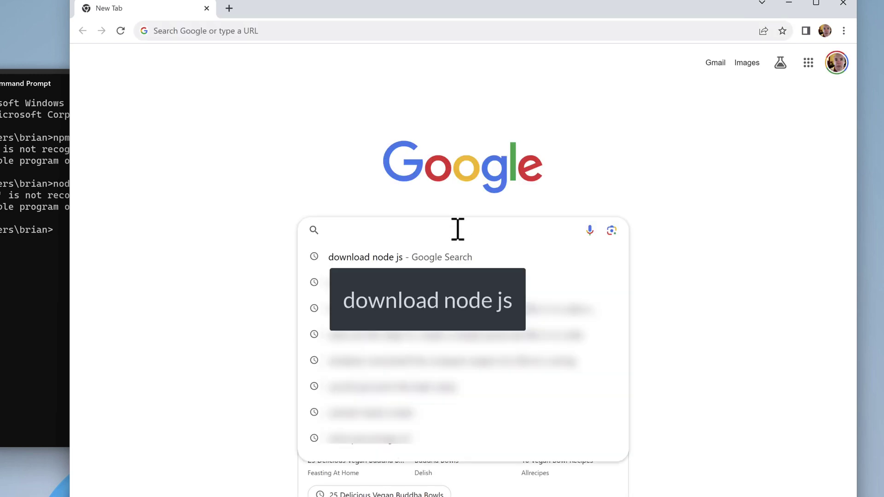
text(download node js)
key(Return)
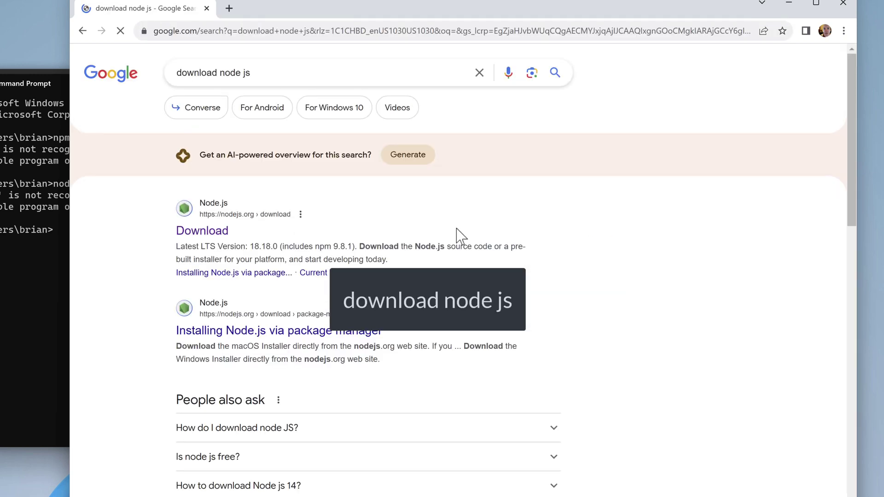
click(220, 234)
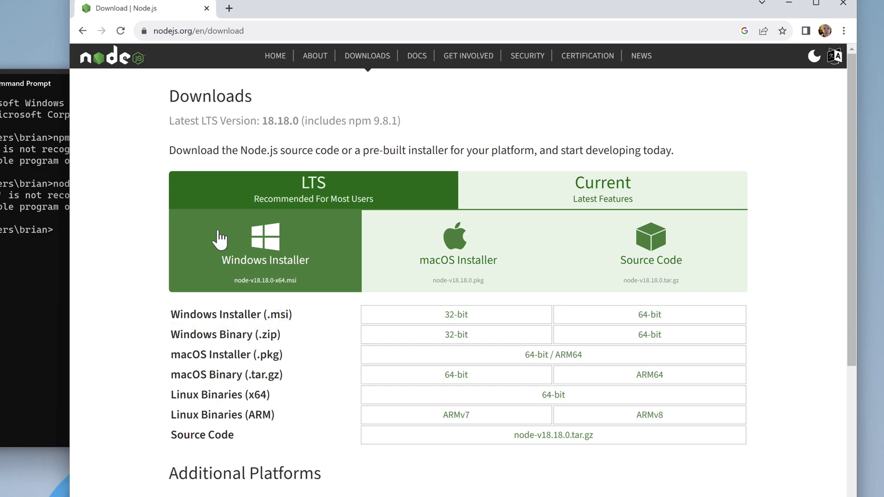
click(599, 322)
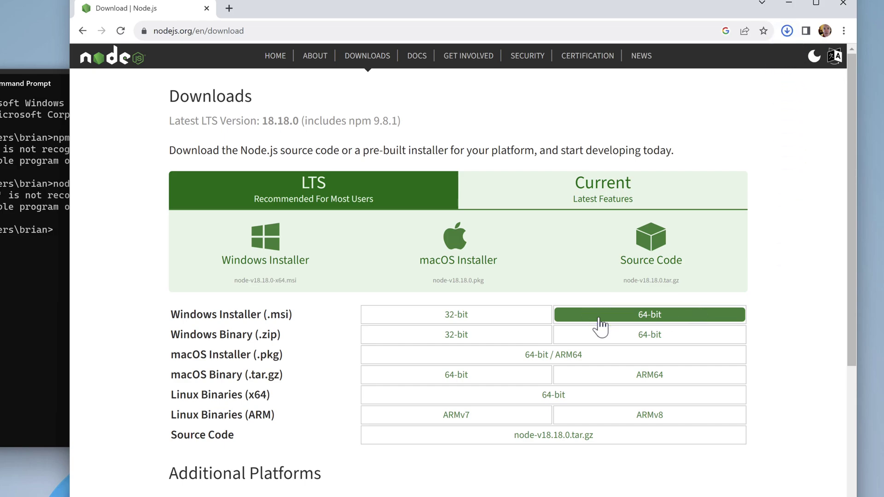
Open the 'Signed SHASUMS for release files' checksum list for v18.18.0.
scroll(769, 336, down, 4)
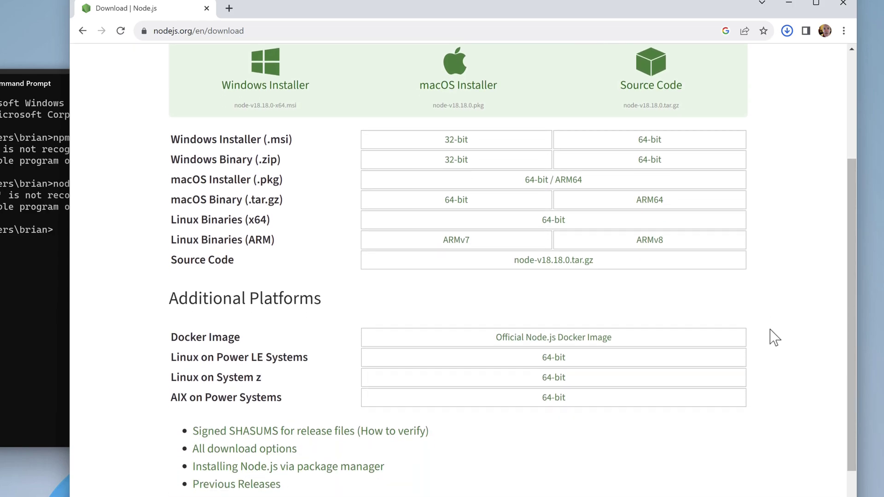
scroll(774, 337, down, 2)
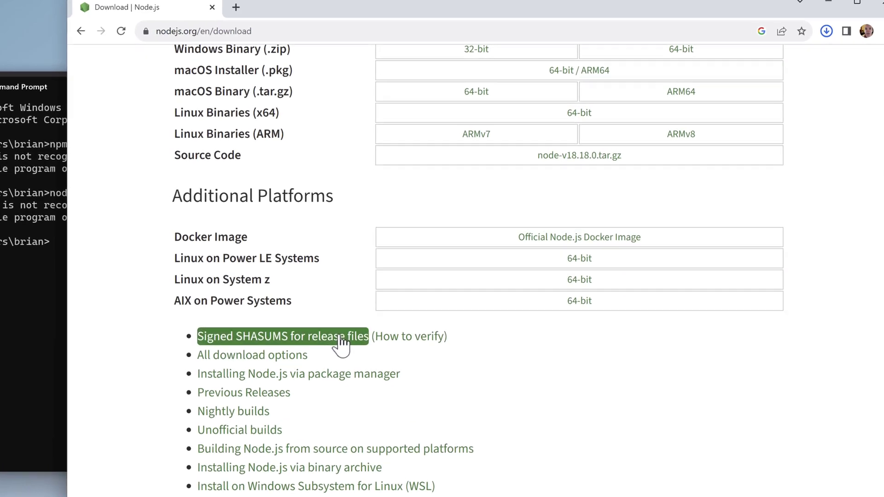
click(342, 341)
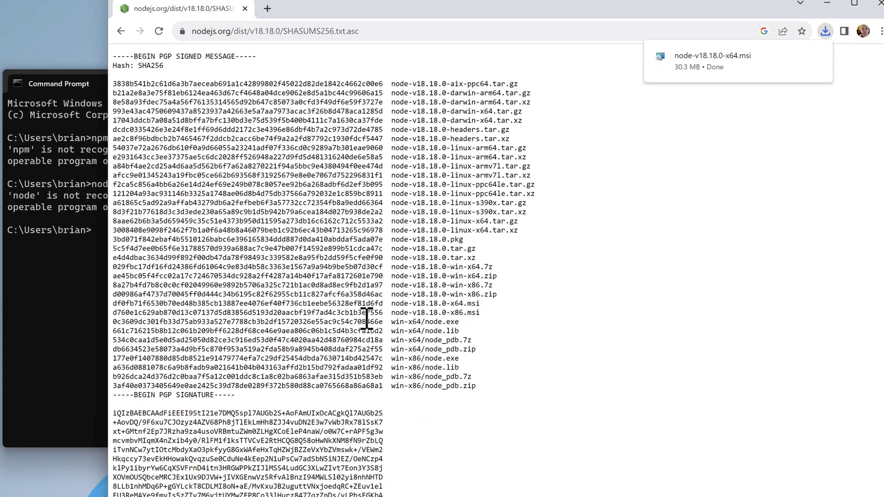
Move into the Downloads folder and list its files.
click(87, 184)
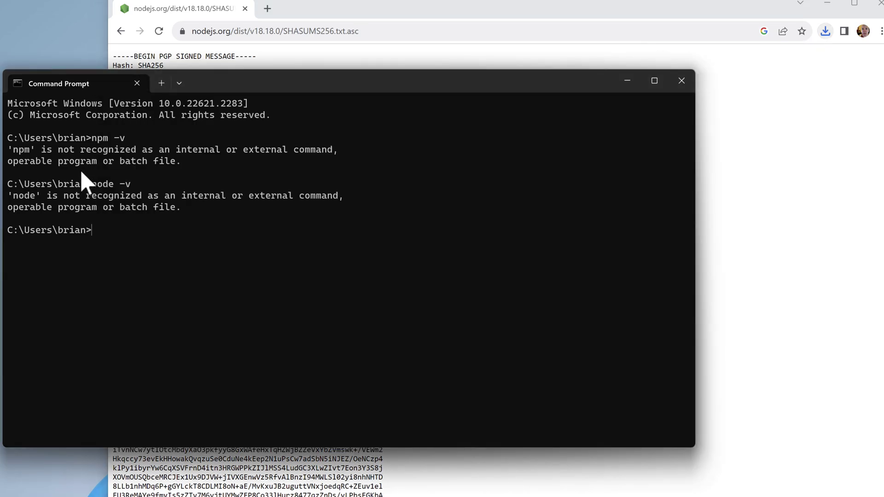
text(cd Downloads)
key(Return)
text(dir)
key(Return)
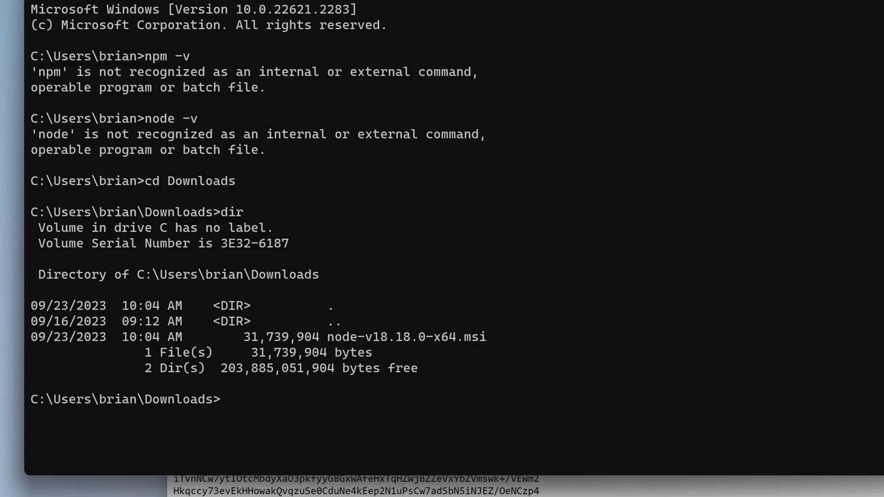
Compute node-v18.18.0-x64.msi's SHA256 hash with certutil -hashfile.
text(cert)
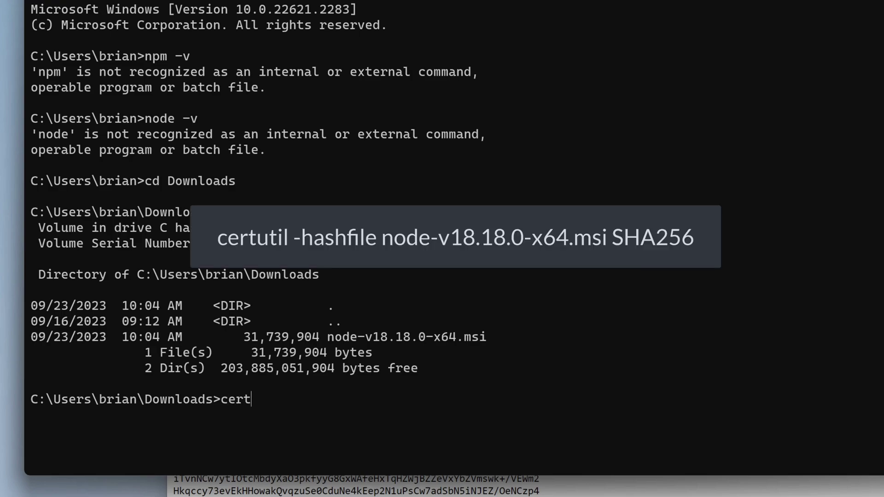
text(util -hashfile no)
key(Tab)
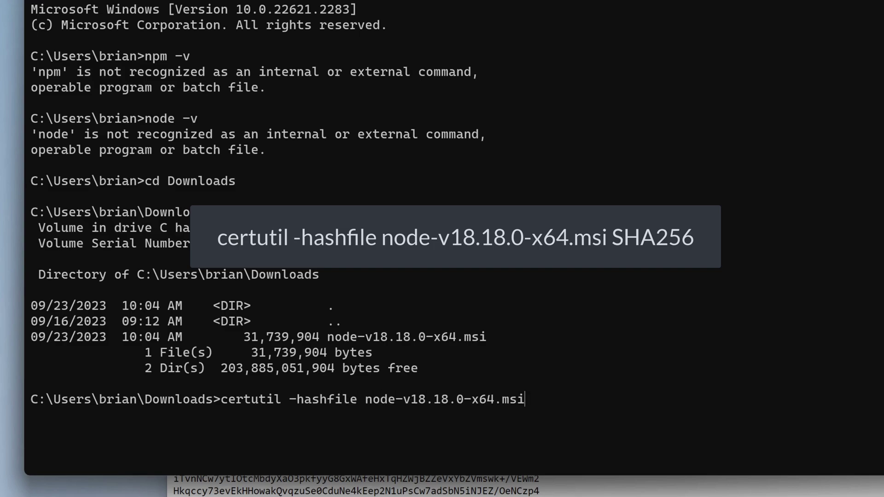
text(SHA256)
key(Return)
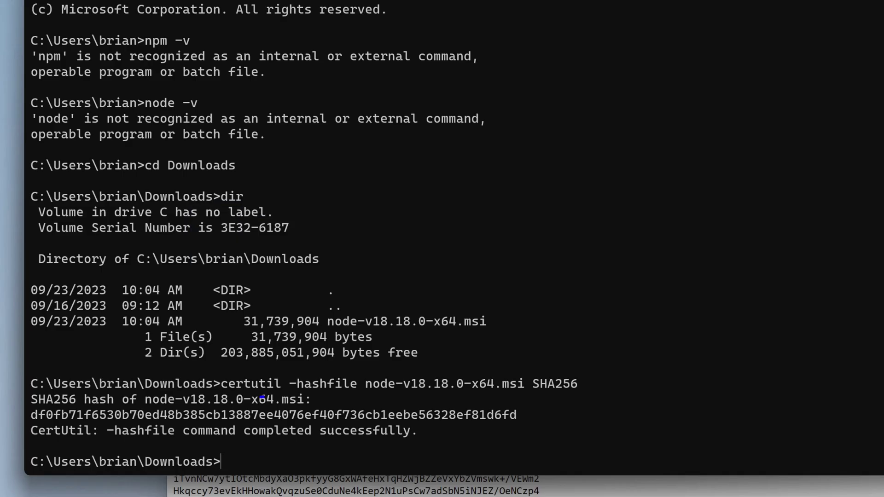
key(alt+Tab)
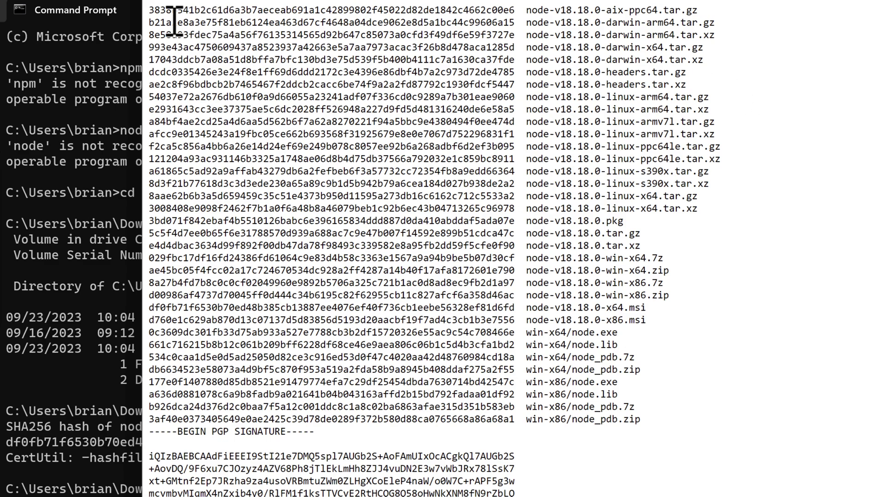
Copy the published SHA256 hash for node-v18.18.0-x64.msi from the checksum list.
click(121, 58)
mouse_move(289, 6)
mouse_down()
mouse_move(437, 337)
mouse_move(434, 368)
mouse_move(420, 369)
mouse_move(401, 329)
mouse_up()
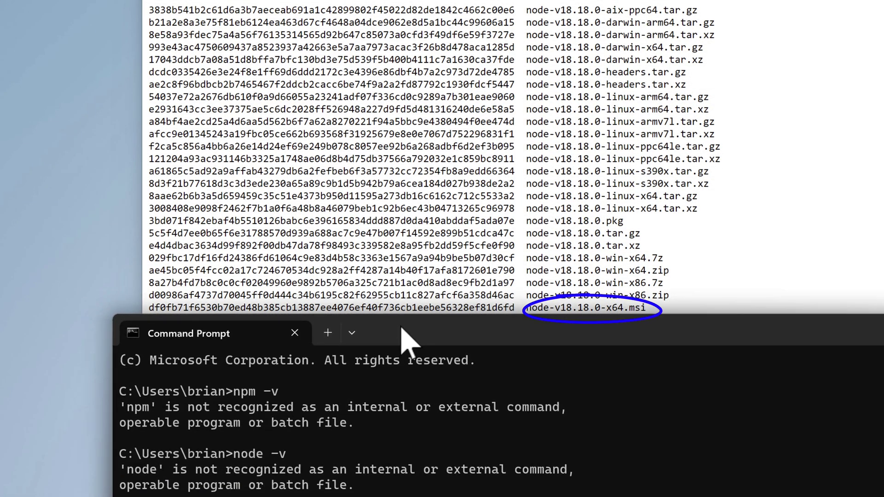
double_click(408, 309)
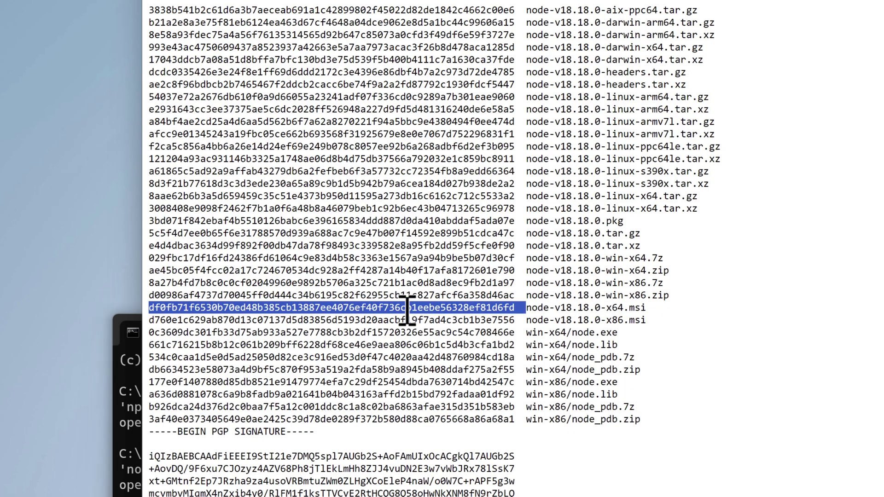
right_click(408, 307)
click(426, 320)
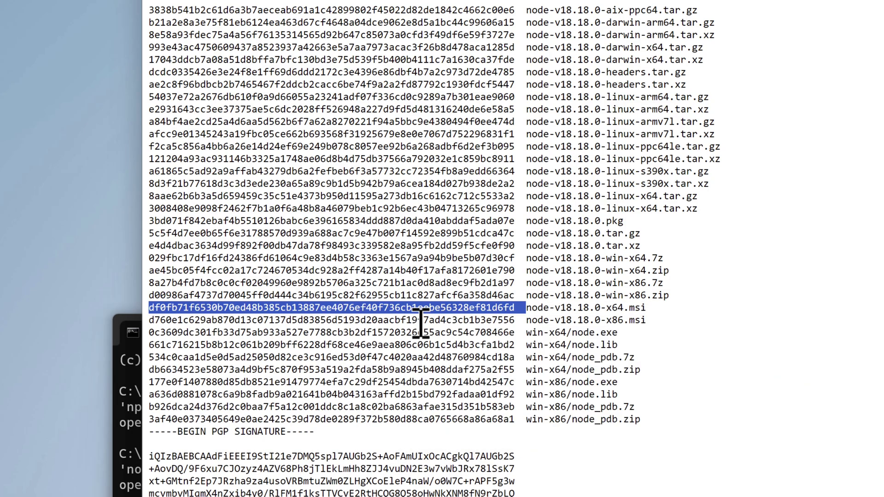
Paste the published hash beside the computed one to compare, then clear it and list Downloads again.
click(127, 458)
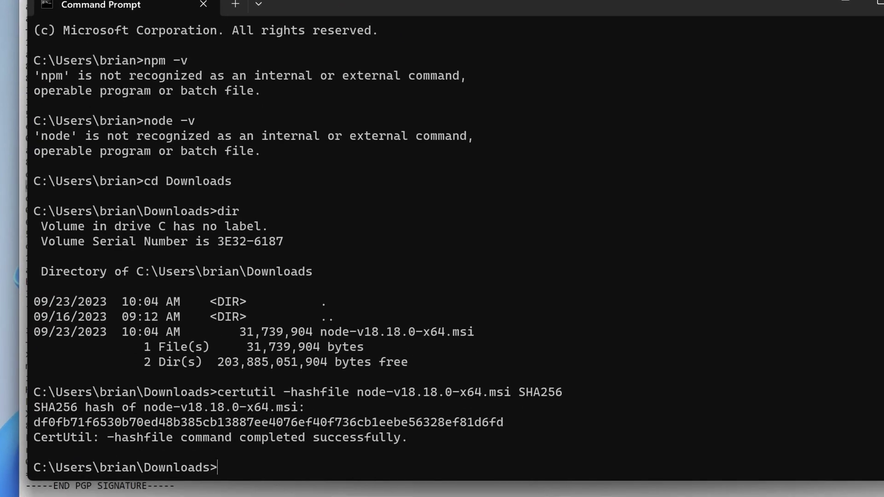
text(df0fb71f6530b70ed48b385cb13887ee4076ef40f736cb1eebe56328ef81d6fd)
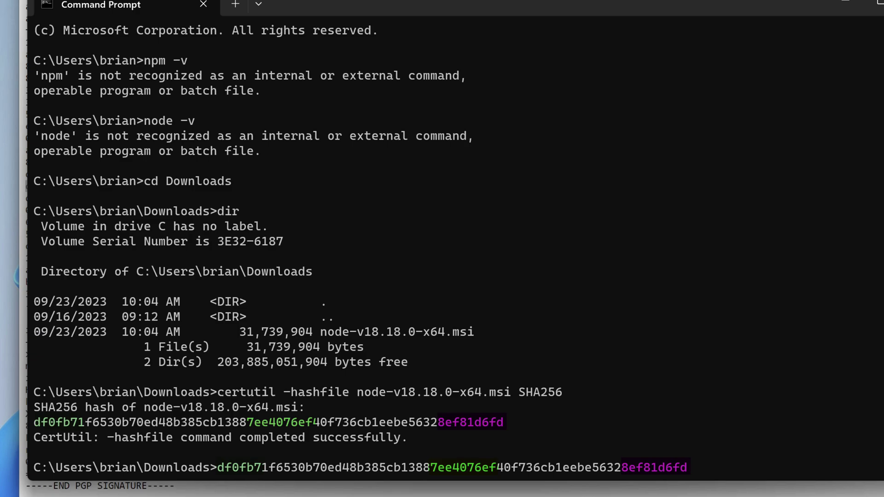
key(ctrl+c)
text(dir)
key(Return)
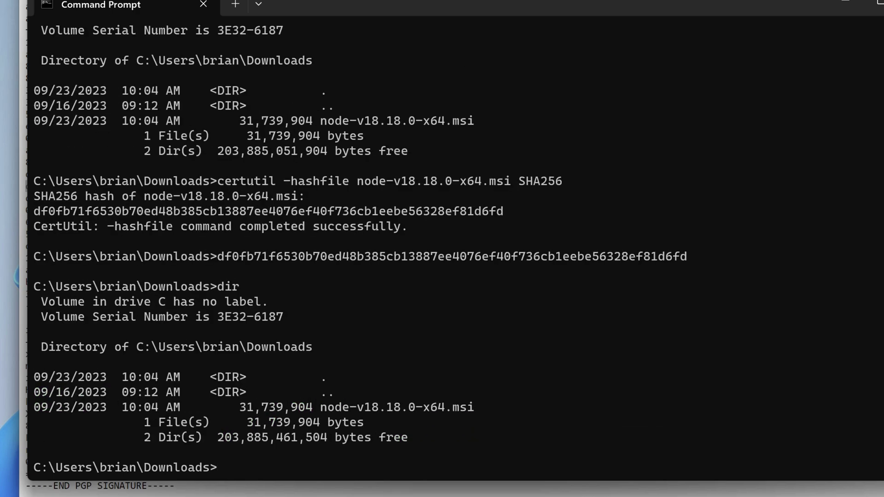
Launch node-v18.18.0-x64.msi and get past the setup welcome page.
text(nod)
key(Tab)
key(Return)
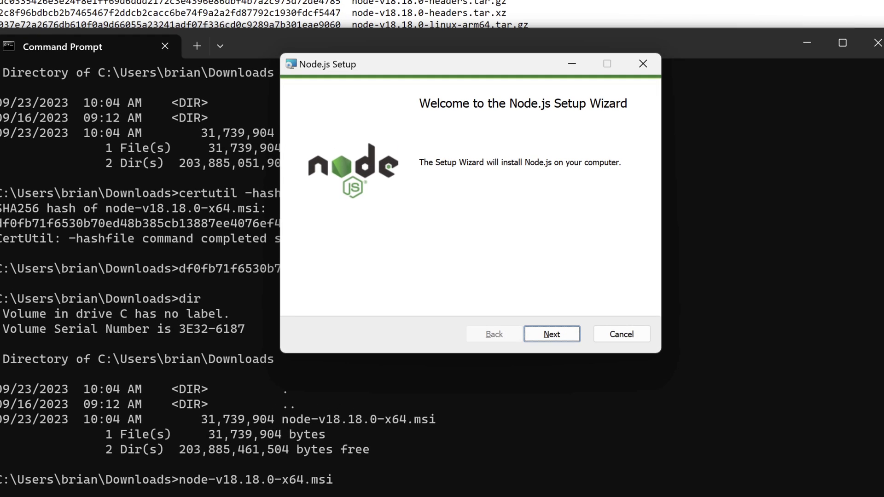
key(Return)
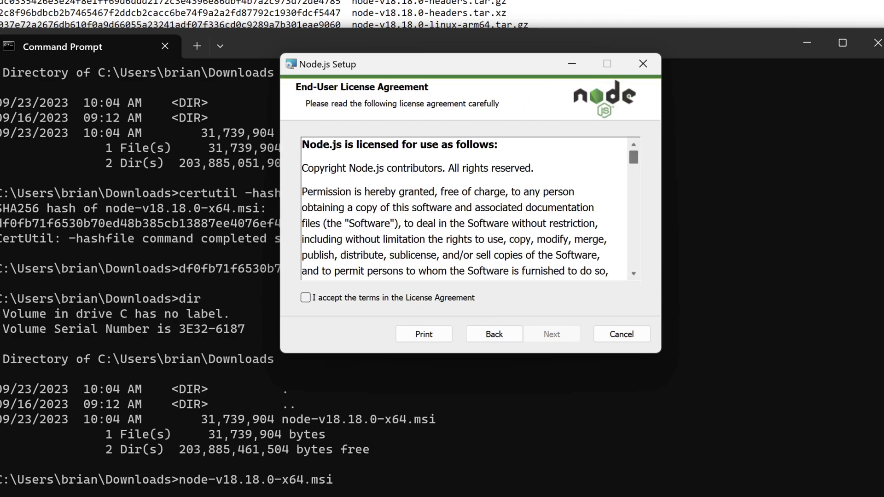
Accept the licence and keep the default C:\Program Files\nodejs\ folder and features.
scroll(465, 208, down, 20)
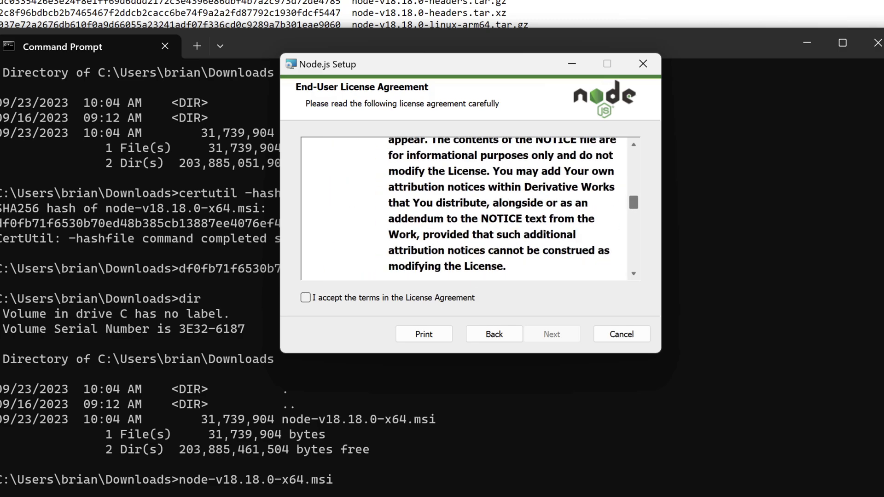
scroll(465, 207, down, 4)
click(398, 298)
click(572, 344)
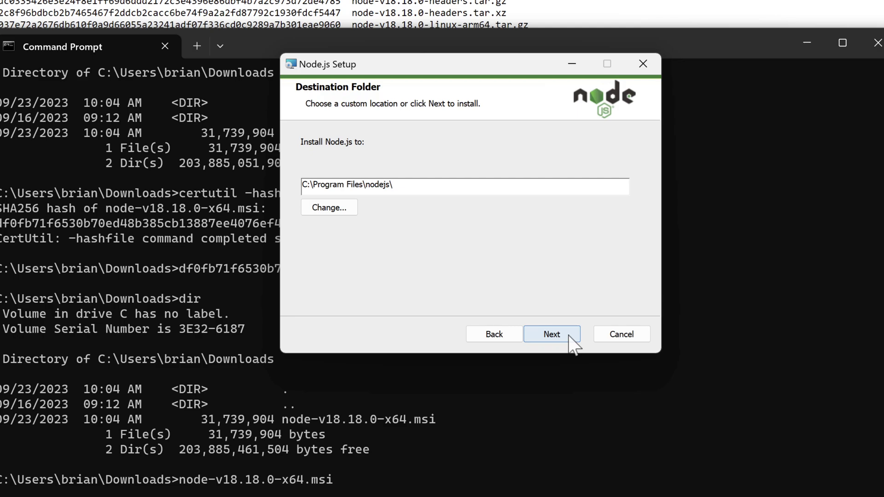
click(572, 344)
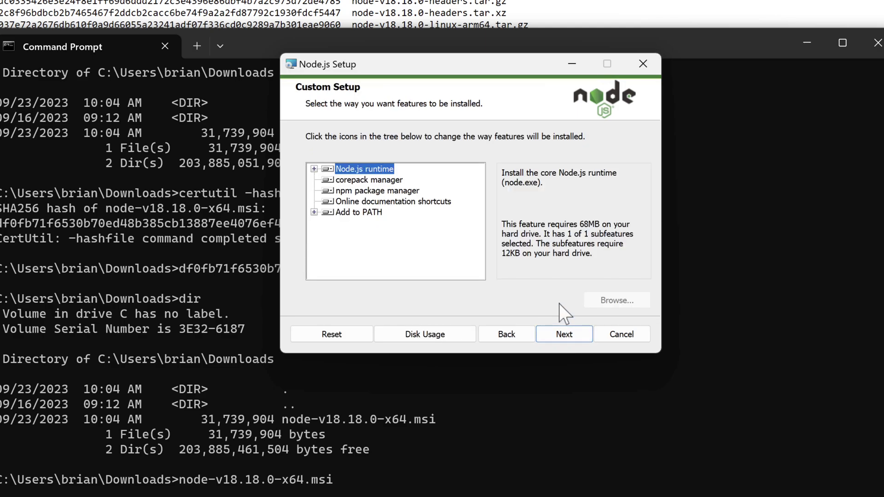
click(555, 335)
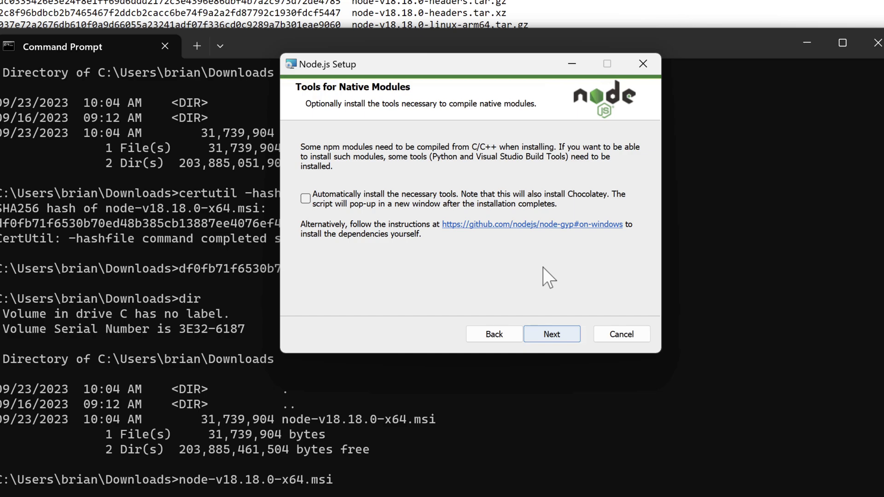
Enable automatic installation of native-module tools and start installing.
click(520, 199)
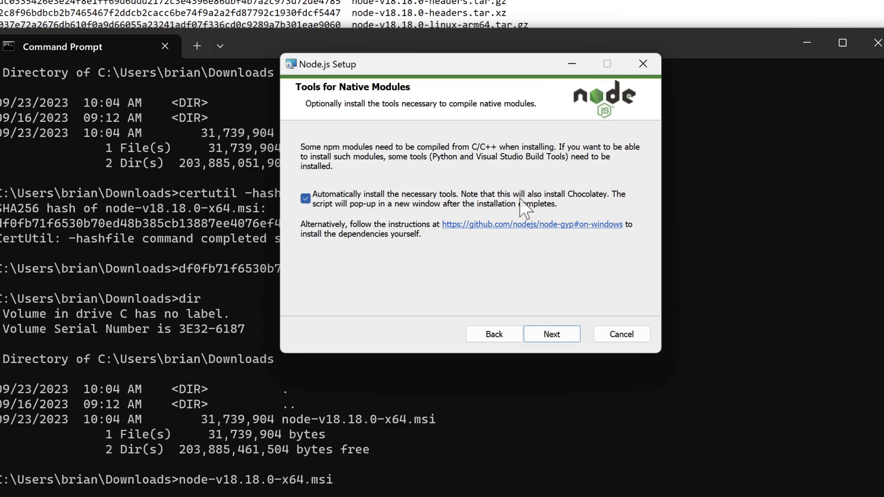
click(552, 334)
click(549, 335)
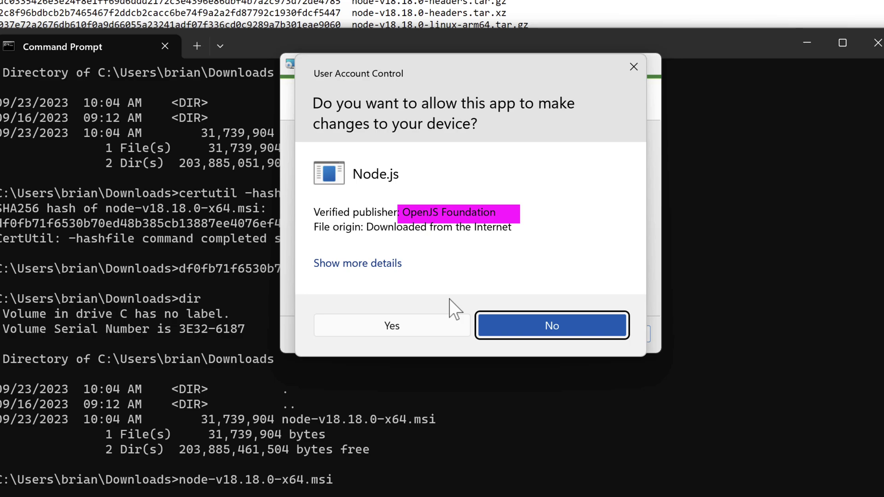
Inspect the OpenJS Foundation publisher certificate in UAC and allow Node.js to install.
click(389, 263)
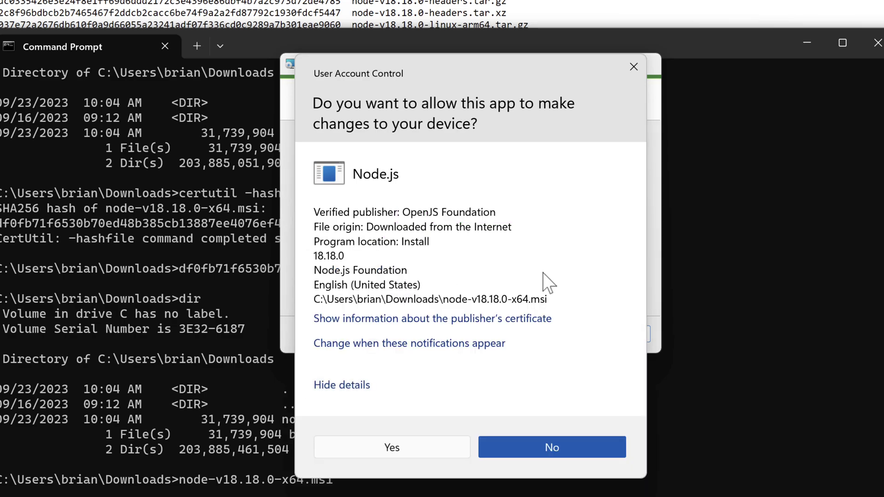
click(530, 318)
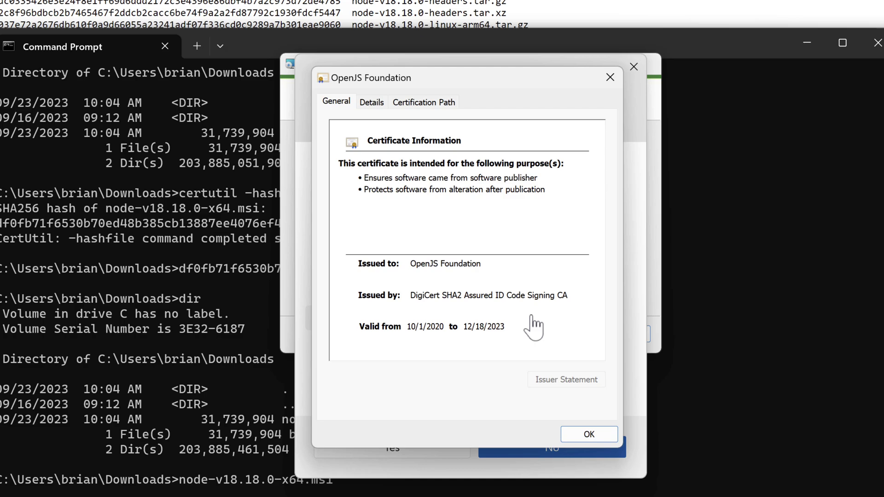
click(587, 432)
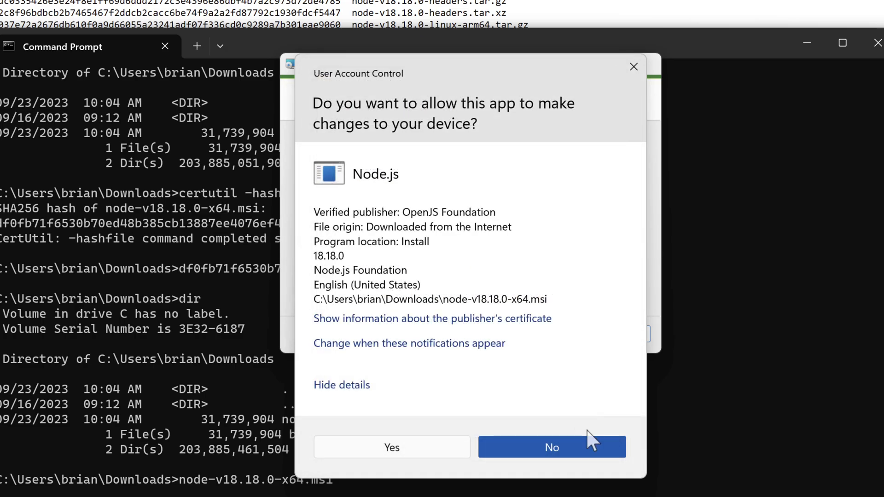
click(439, 449)
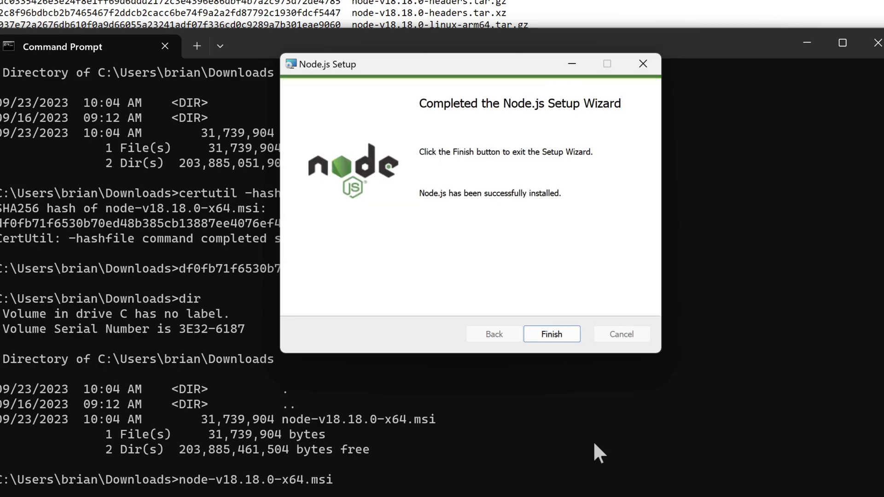
Finish setup, close the old prompt, continue the tools script and allow PowerShell to install Chocolatey.
click(552, 339)
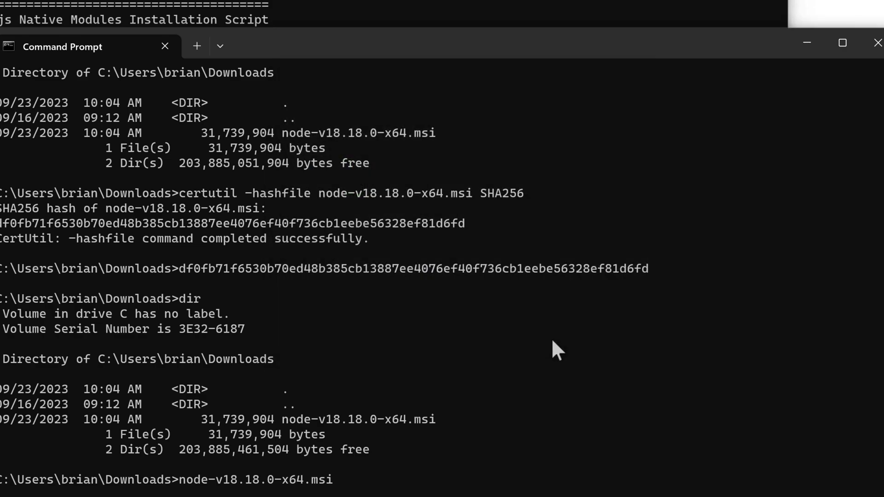
click(876, 44)
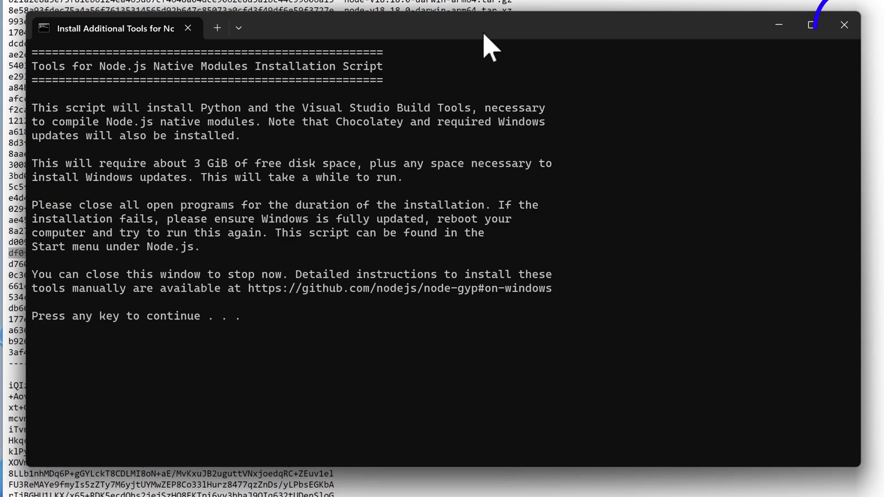
key(Return)
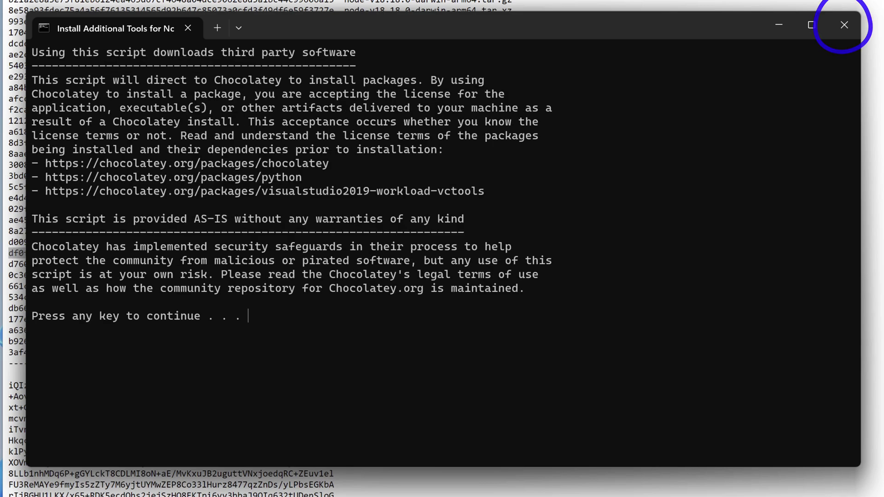
key(Return)
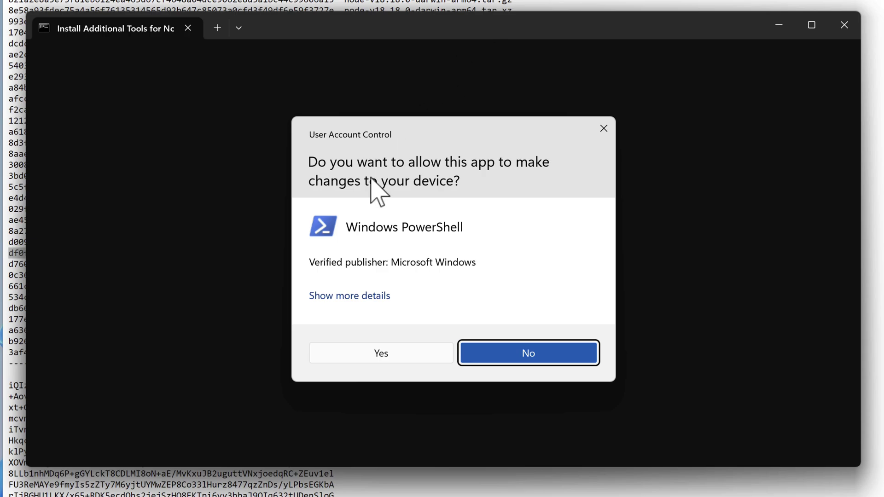
click(341, 295)
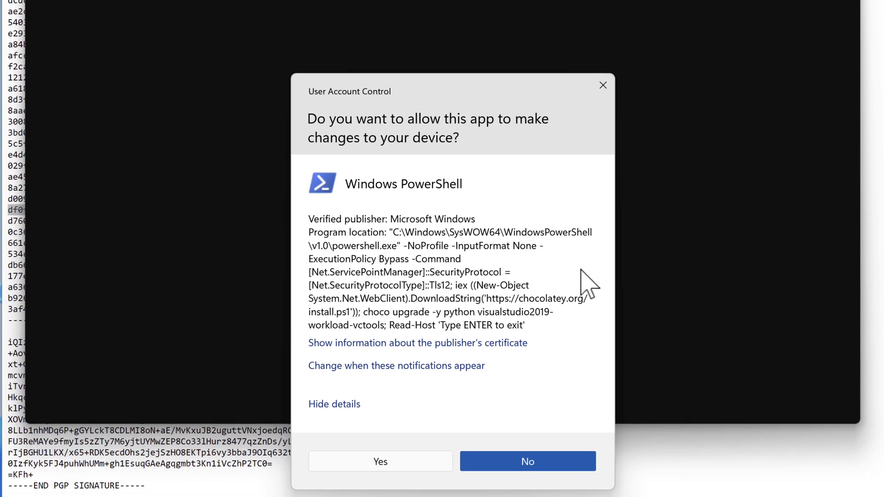
click(424, 464)
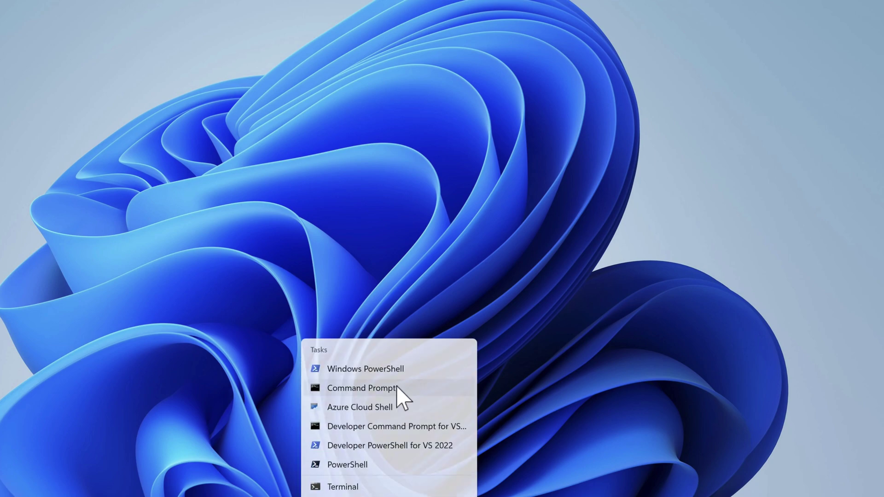
In a new Command Prompt, confirm node reports v18.18.0 and npm reports 9.8.1.
click(400, 396)
text(node -v)
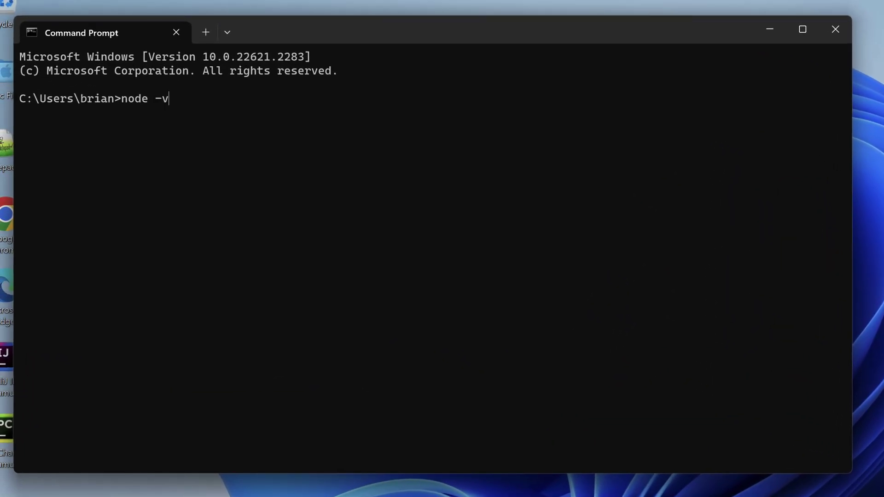
key(Return)
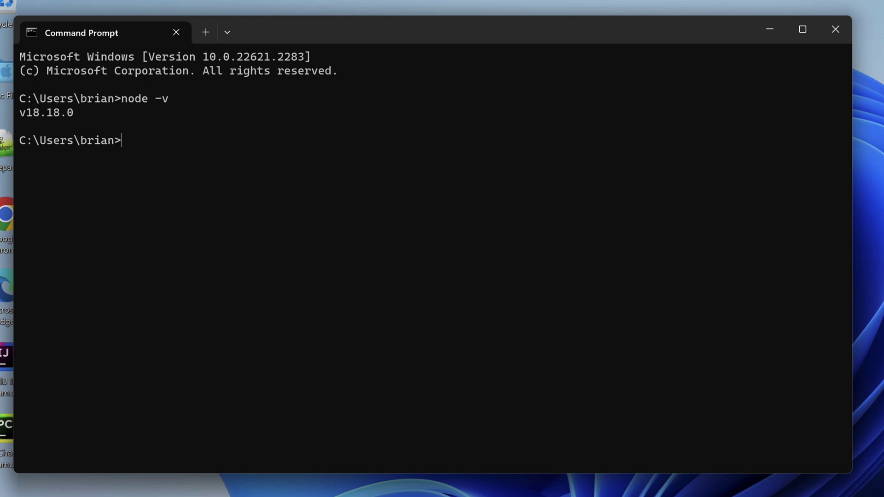
text(npm -v)
key(Return)
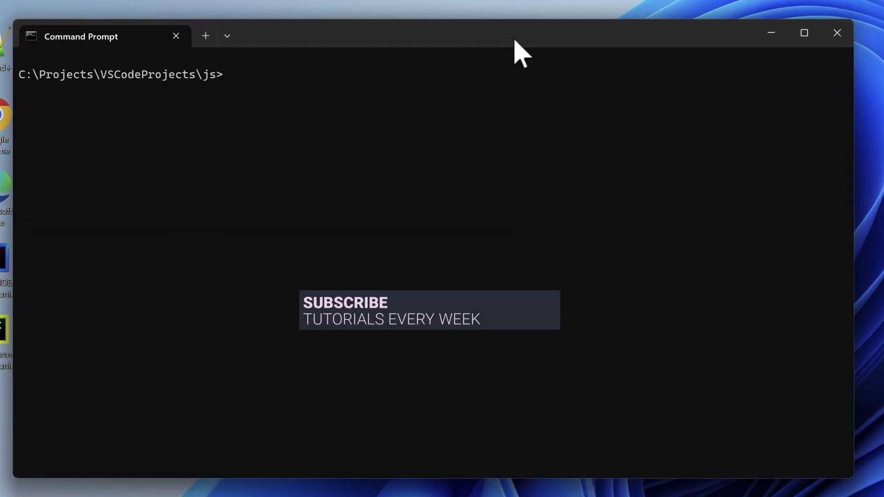
List the js project folder and install superagent with 'npm install superagent'.
text(dir)
key(Return)
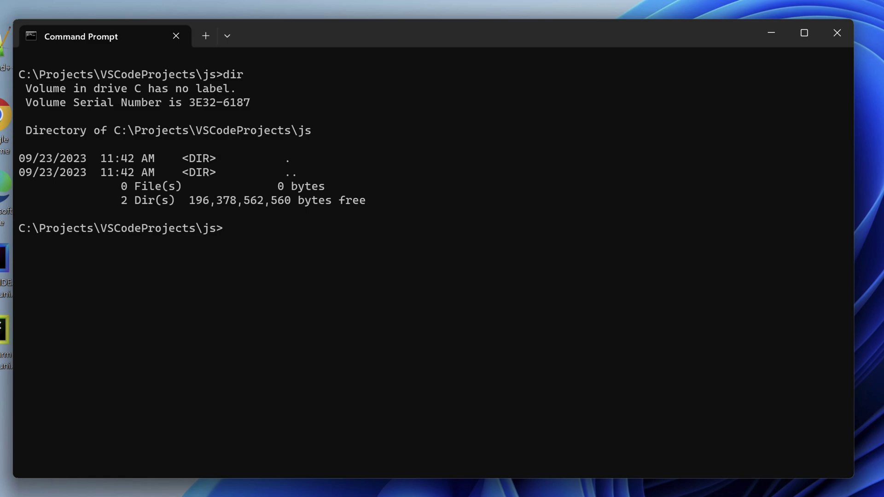
text(npm ins)
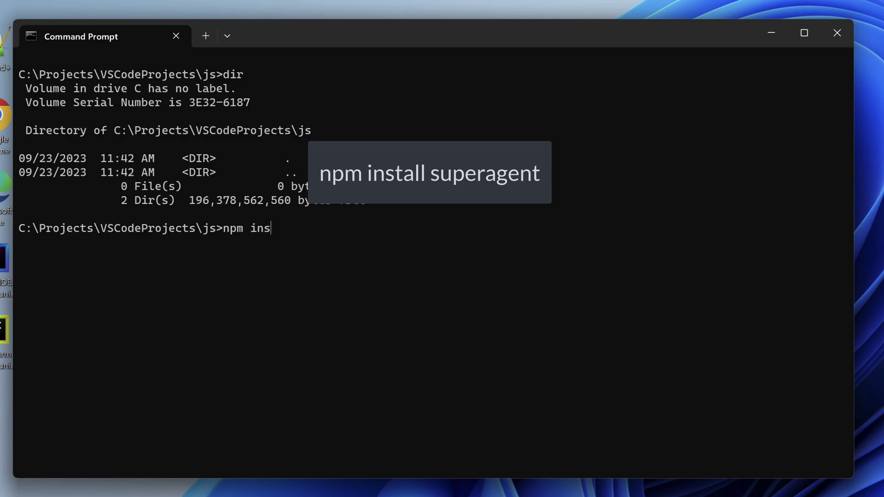
text(tall superagent)
key(Return)
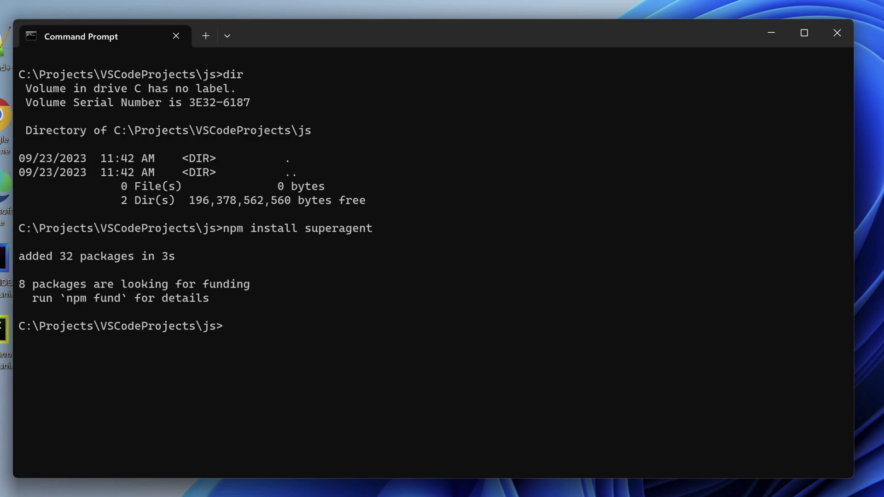
Create and open fetch-it.js in VS Code with 'code fetch-it.js'.
text(code fetch-)
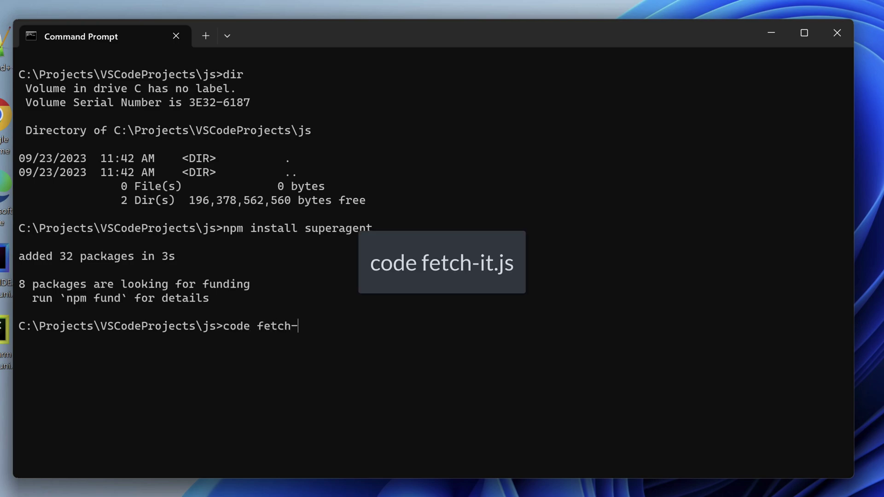
text(it.js)
key(Return)
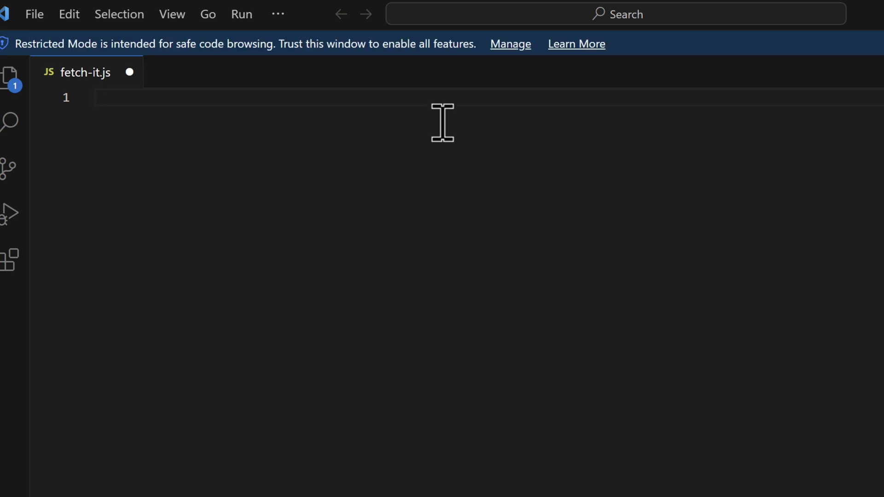
text(const superagent)
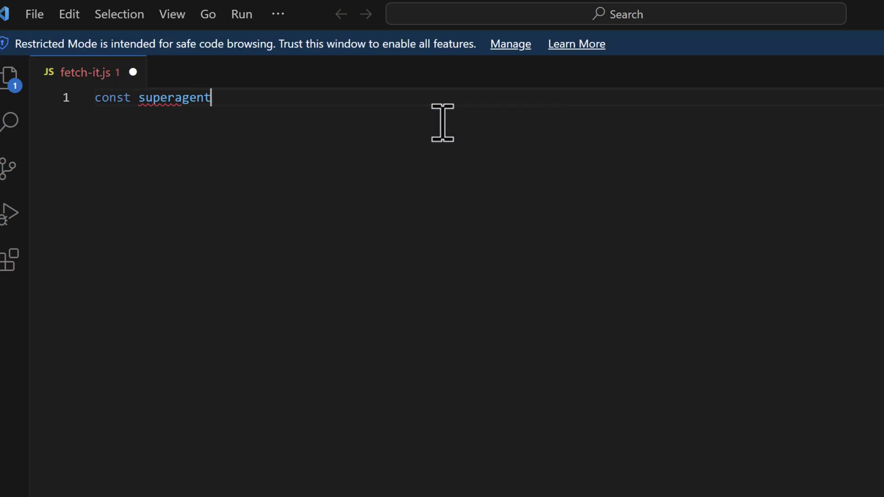
text( = requi)
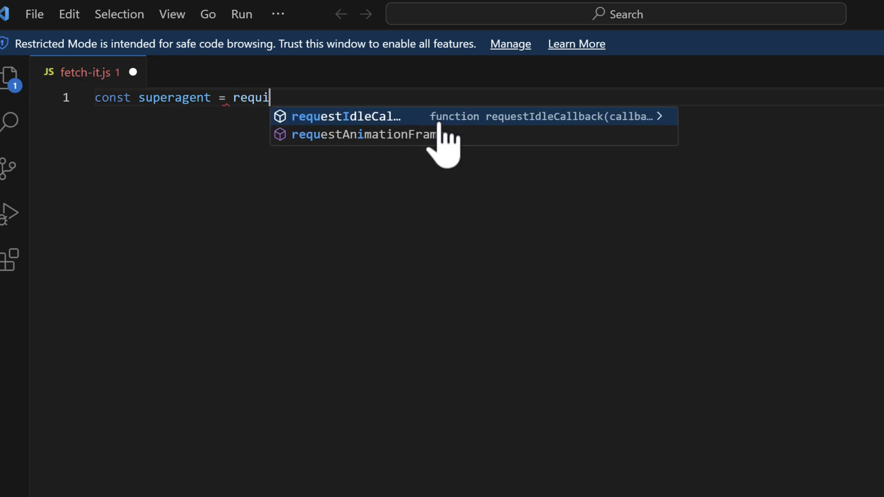
text(re('superagent'))
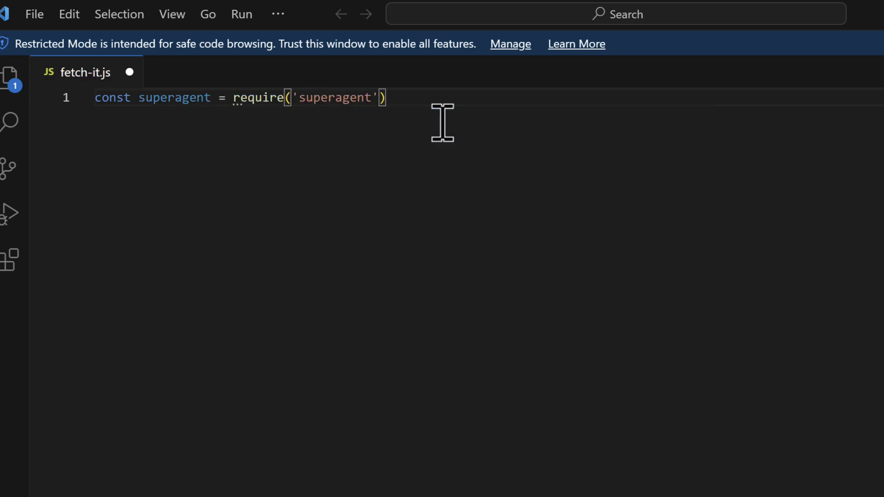
text(;)
key(Return)
key(Return)
text(s)
key(Tab)
text(.get)
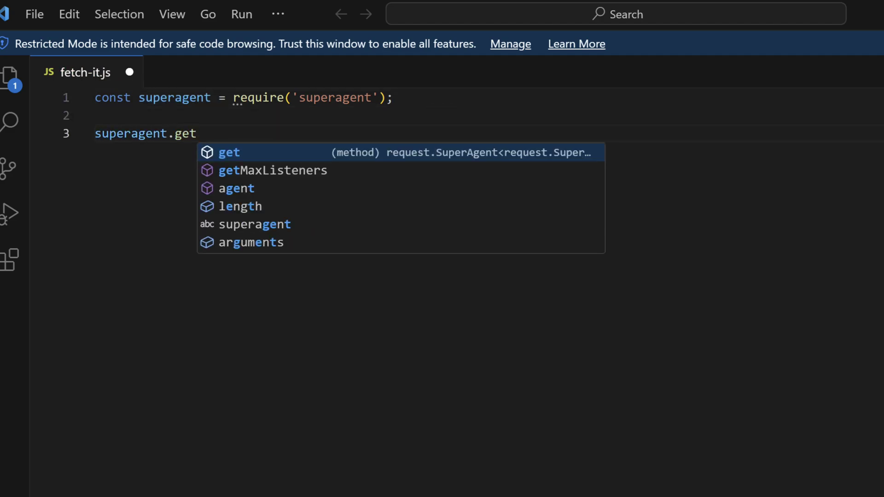
text(('https://jsonplaceho)
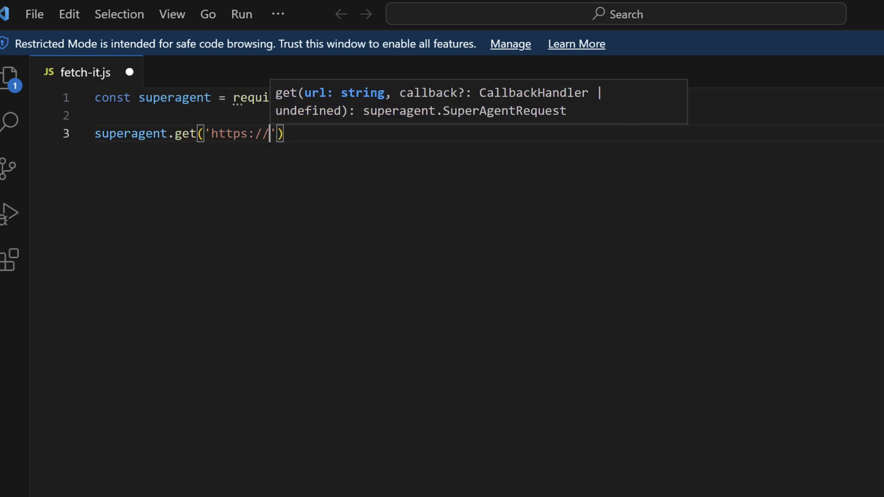
text(lder.typicode.)
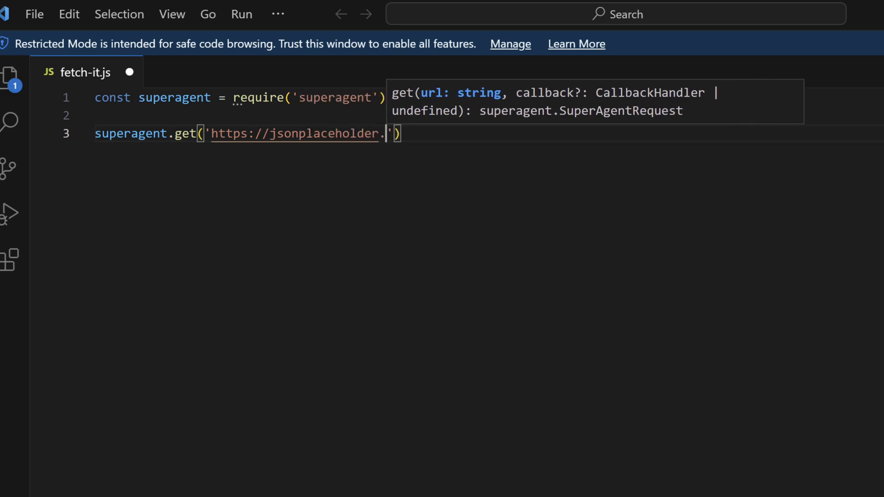
text(com/posts)
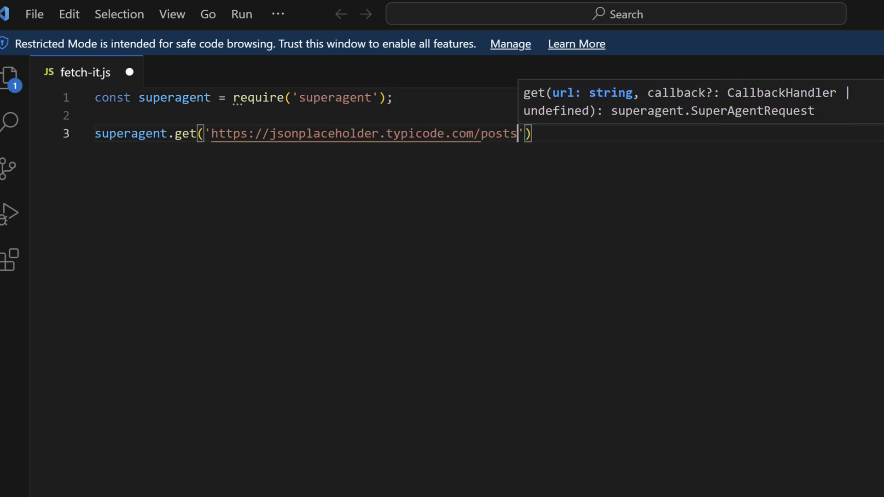
key(End)
key(Return)
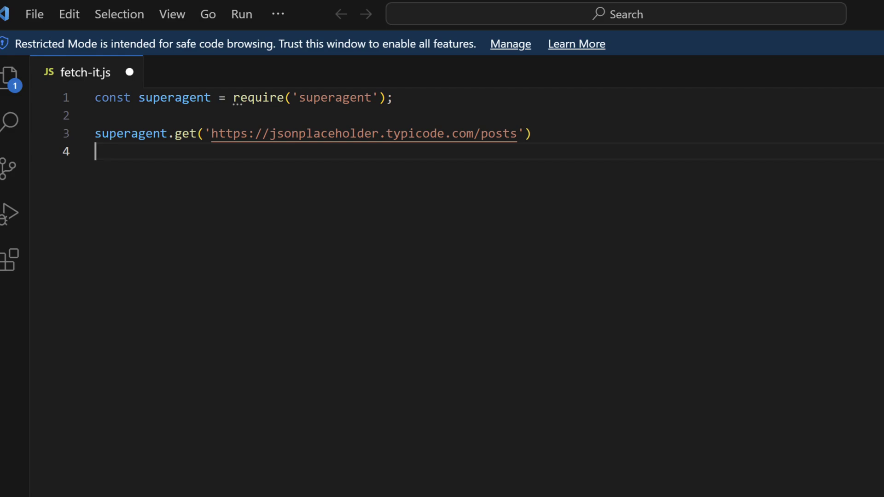
Add a .then handler that logs posts[0].title from response.body.
text(.then(response)
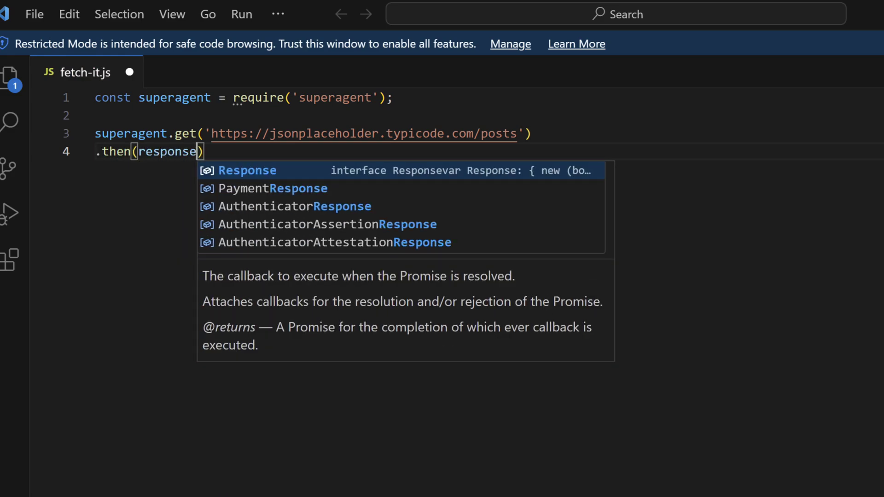
text( => )
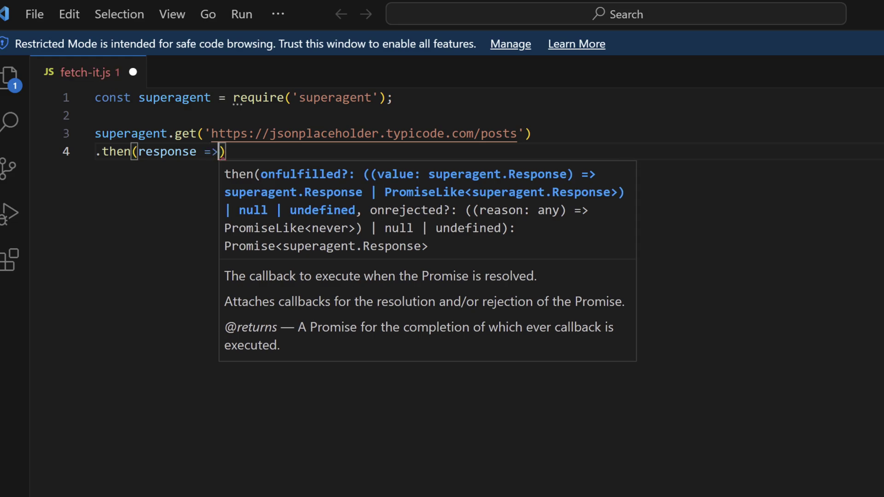
text({)
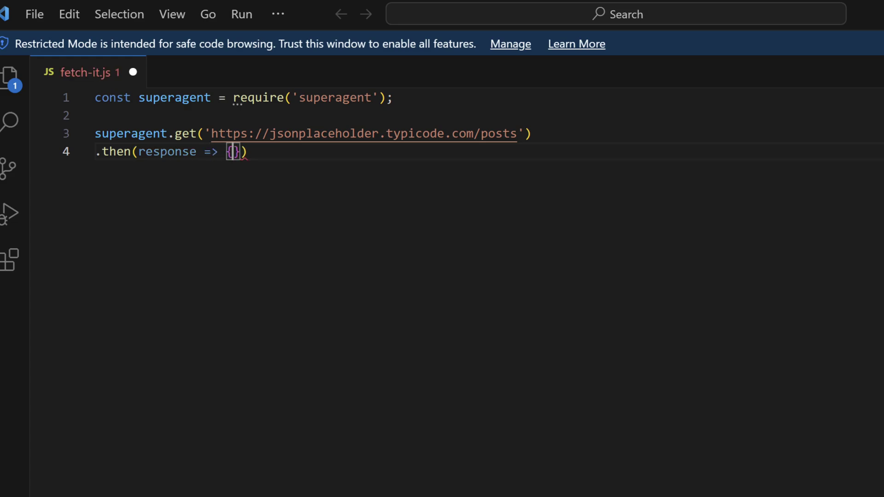
key(Return)
text(const)
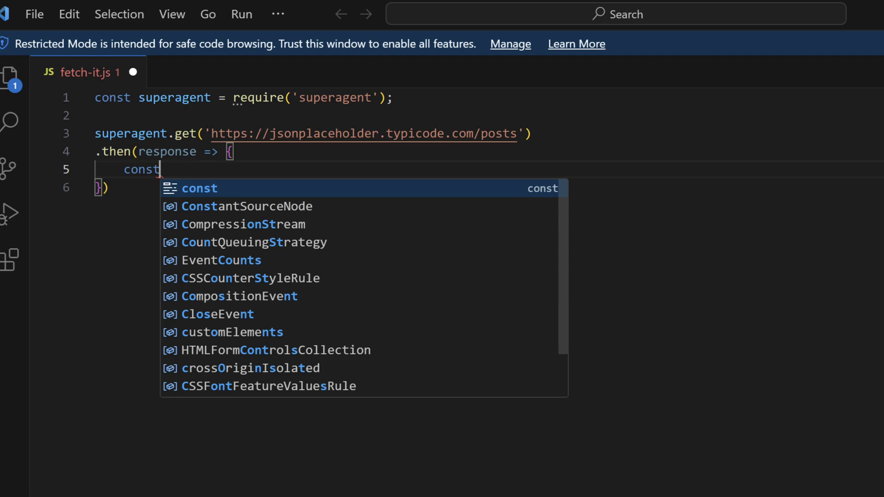
text( posts = re)
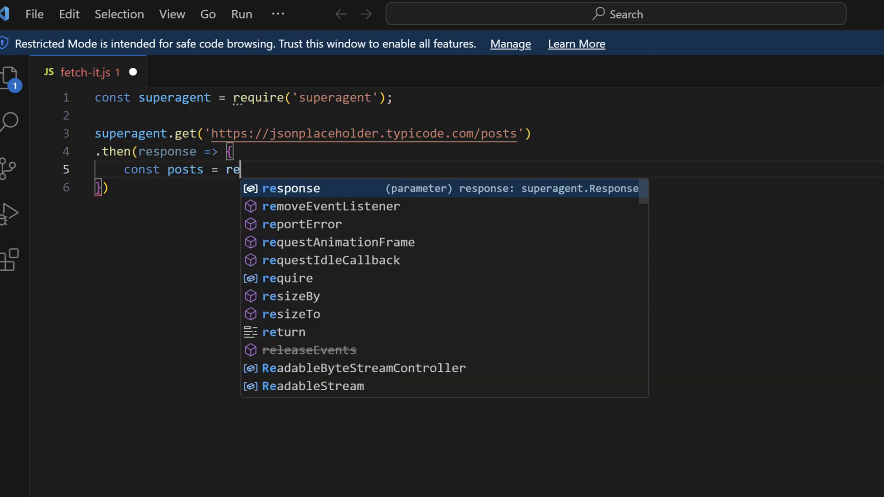
text(sponse.body;)
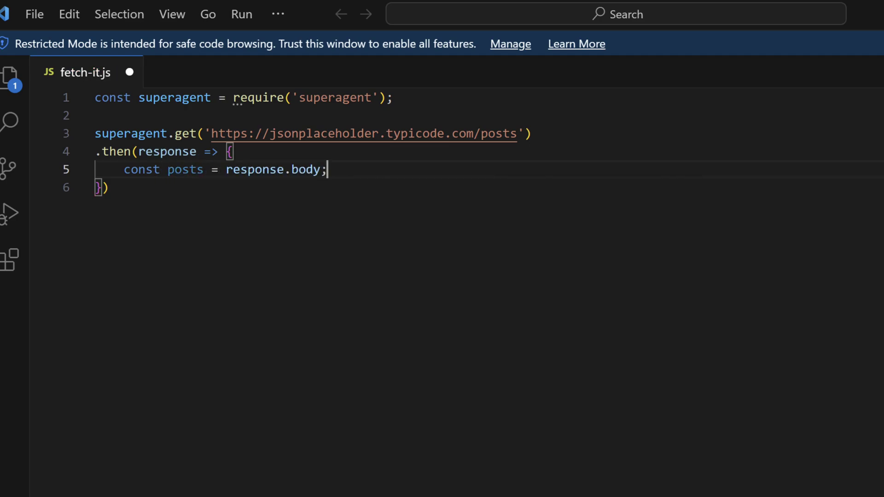
key(Return)
text(console.l)
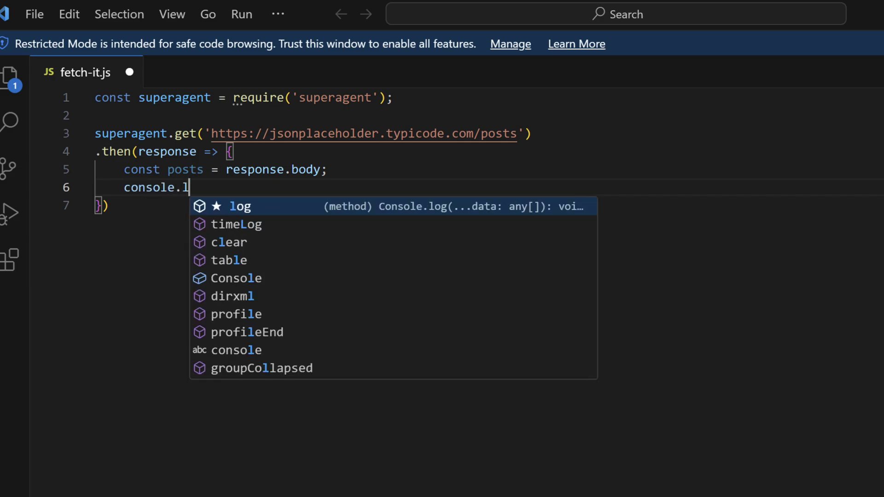
text(og(posts[)
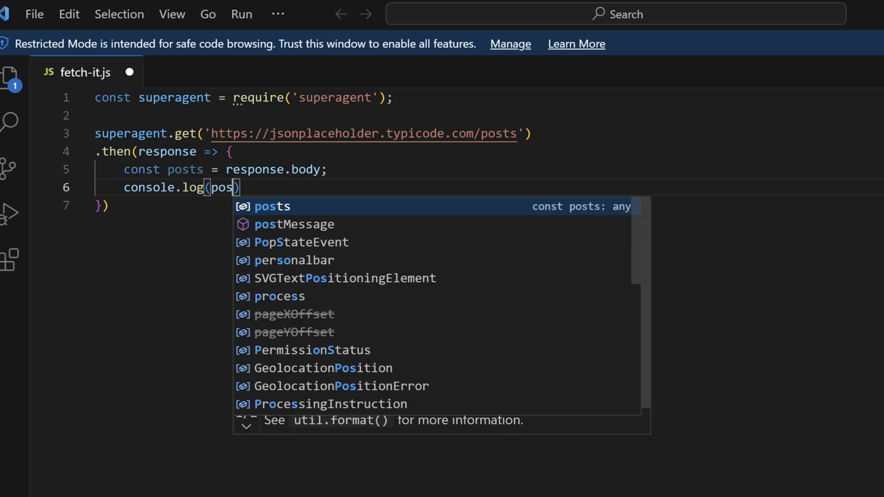
text(0].ti)
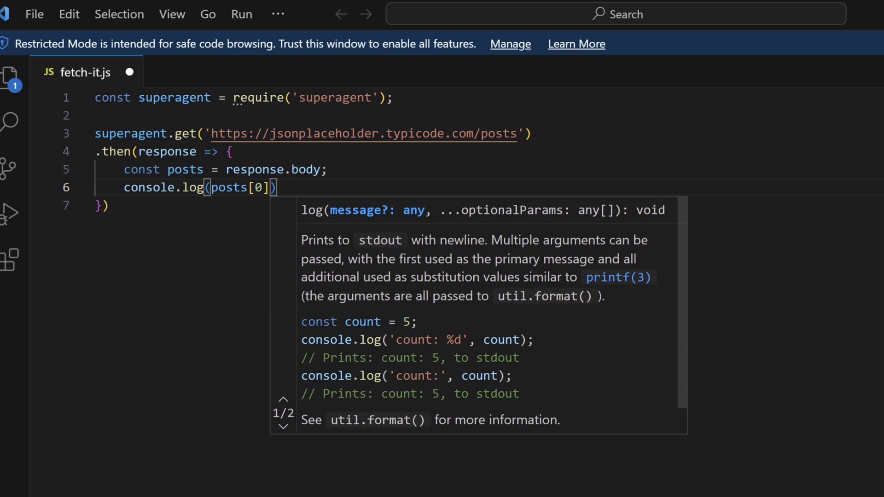
text(tle)
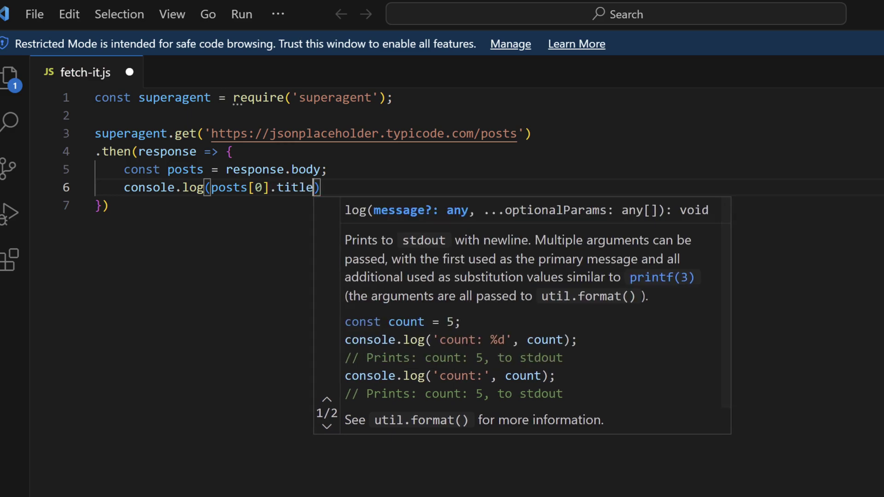
key(Right)
text(;)
key(Down)
key(Return)
Add a .catch that logs the error, and save fetch-it.js.
text(.ca)
key(Tab)
text((error => )
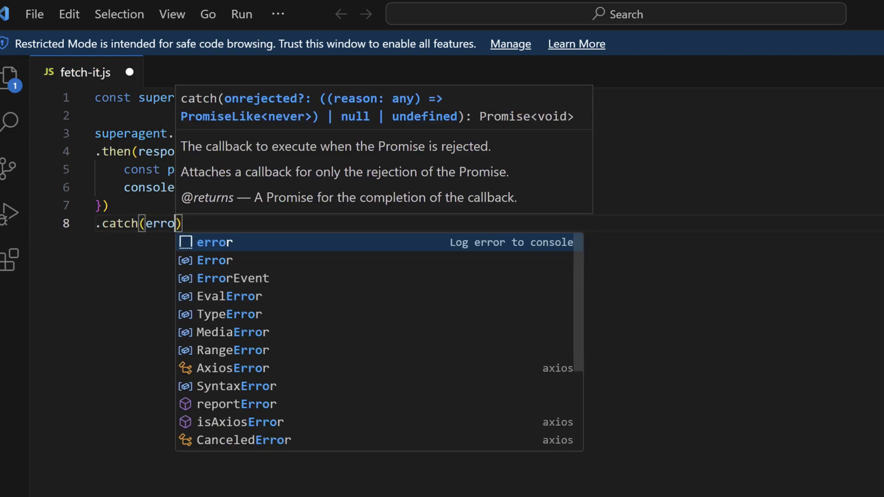
text(console.log(error))
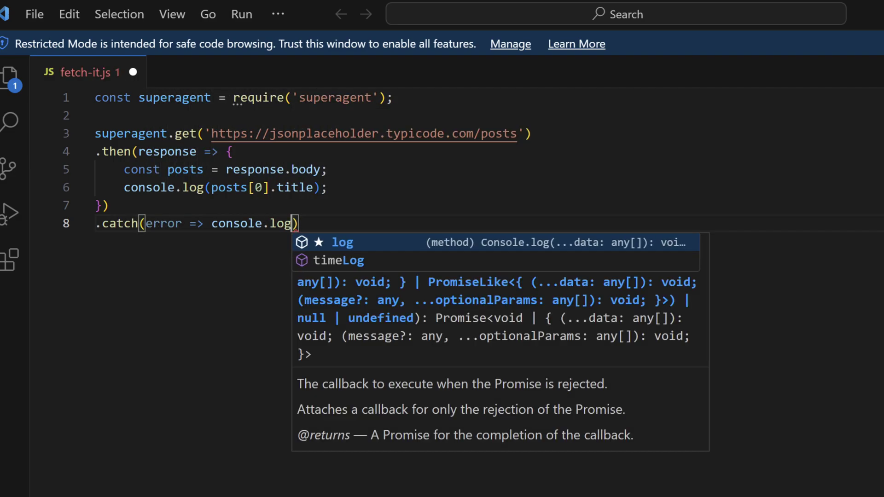
text();)
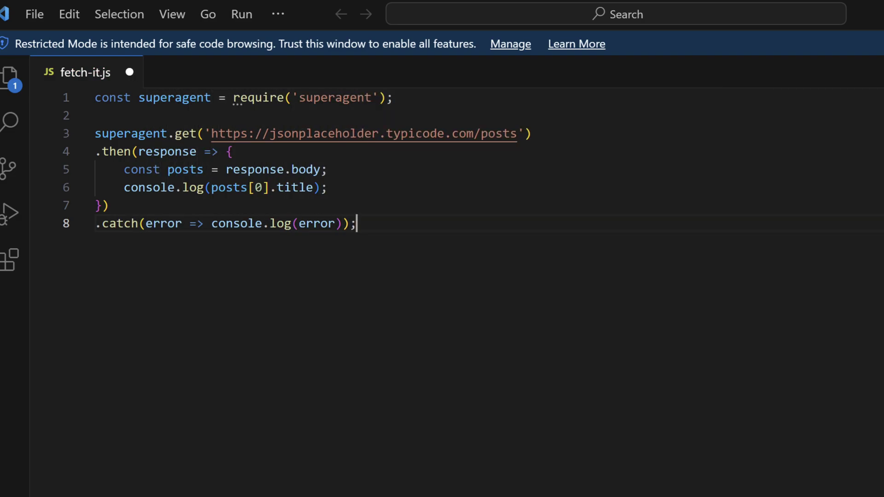
key(ctrl+s)
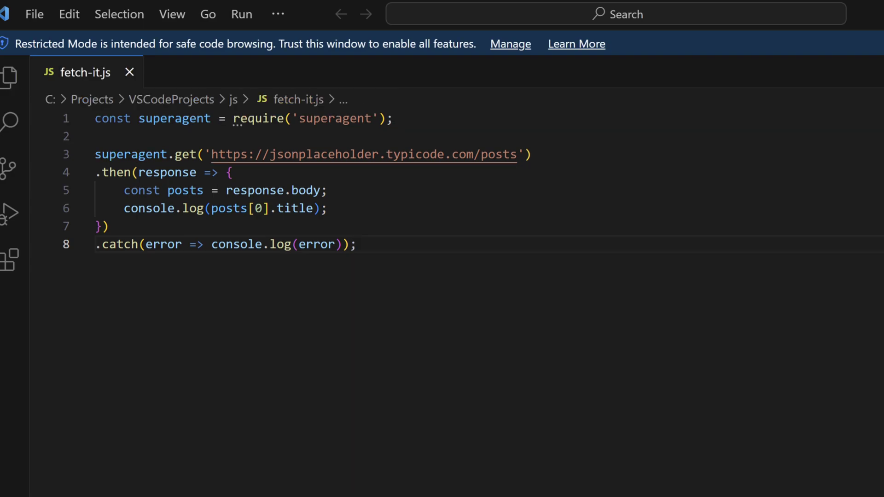
List the project folder with dir, then run node fetch-it.js to print the first post title.
click(37, 169)
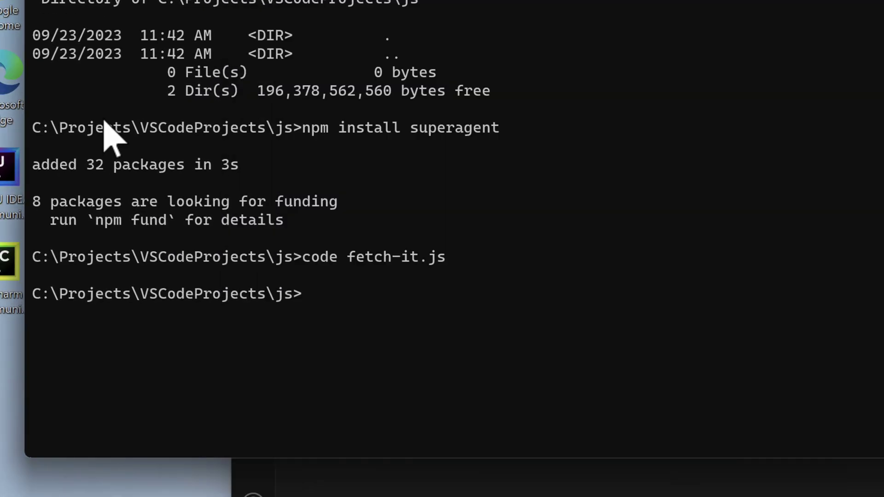
text(dir)
key(Return)
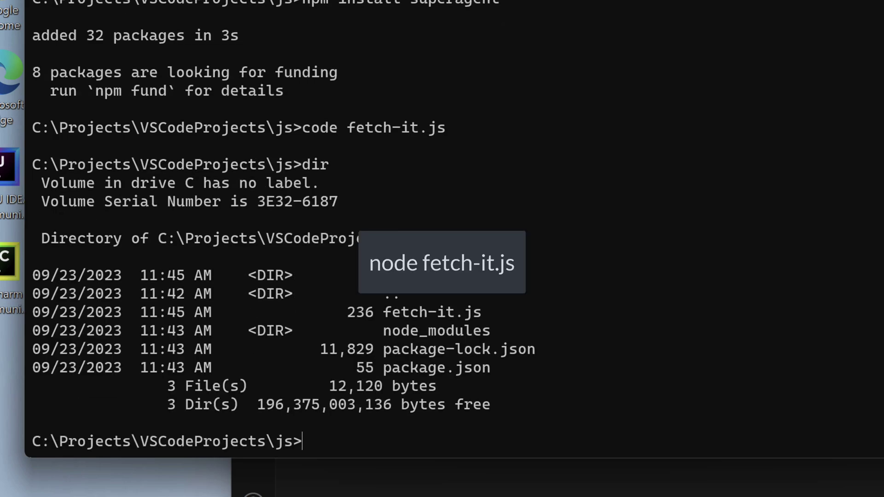
text(node fetch-it.js)
key(Return)
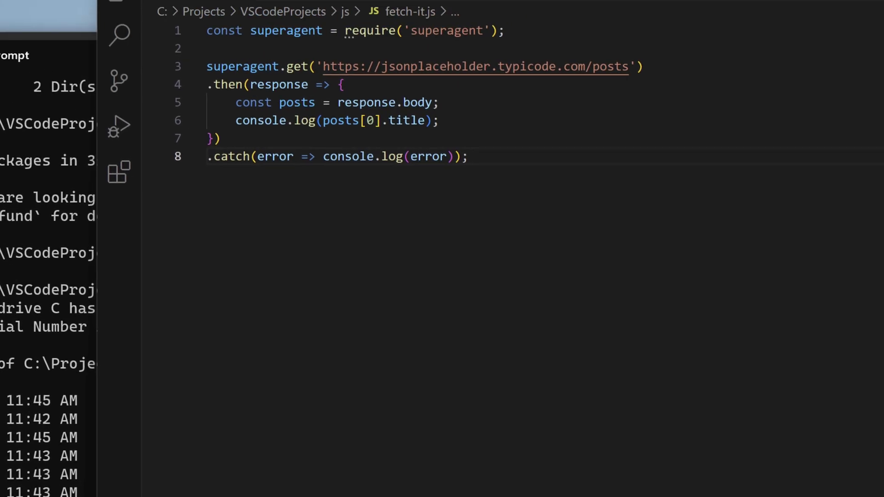
Run fetch-it.js without debugging on Node.js after trusting the workspace, printing the title in the Debug Console.
click(282, 48)
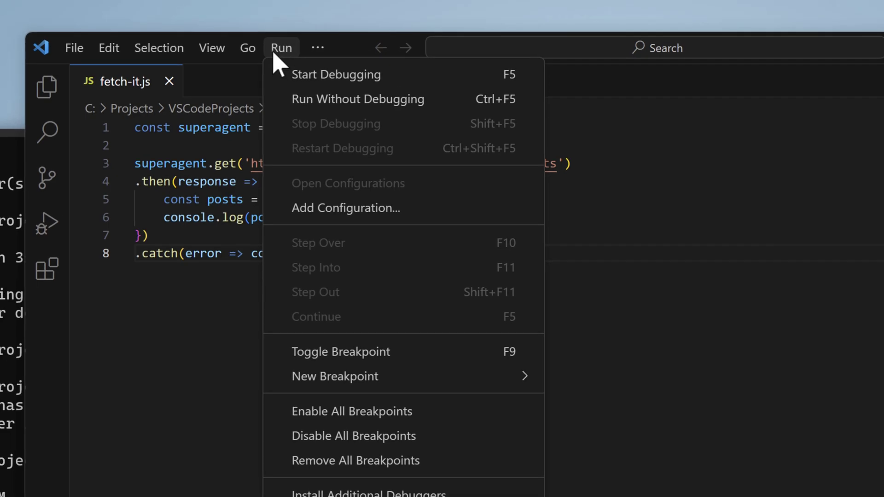
click(285, 101)
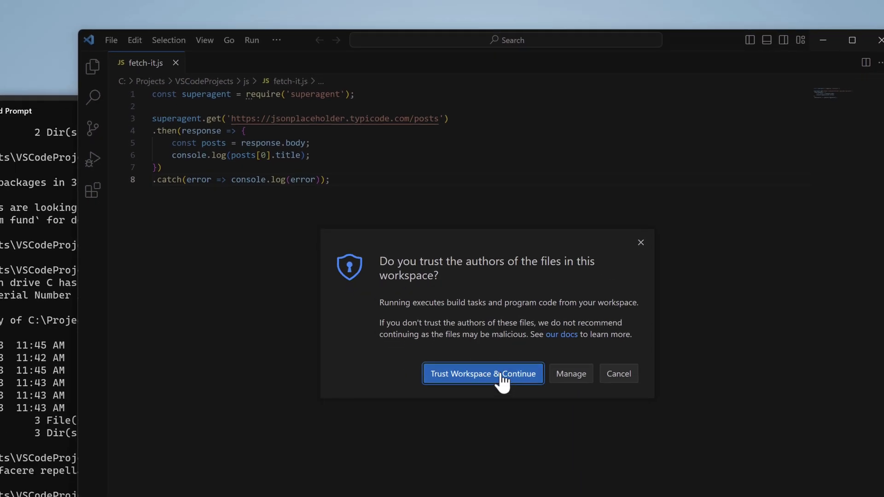
click(503, 382)
click(501, 376)
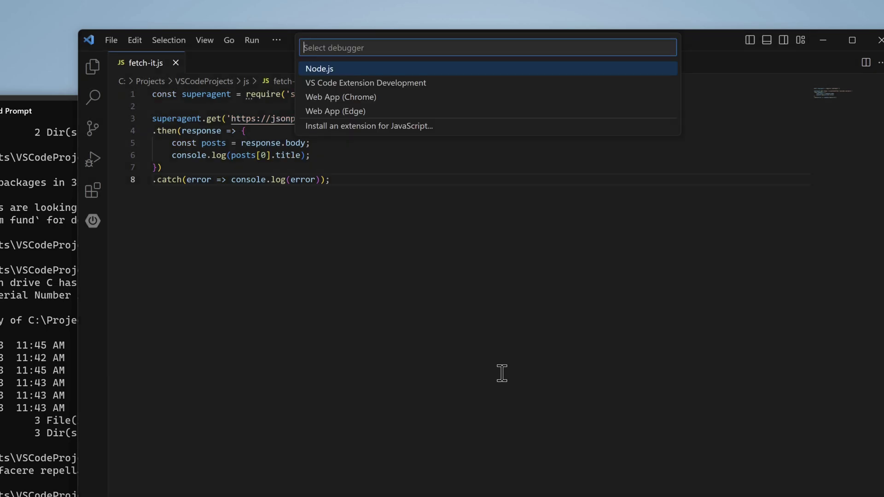
key(Return)
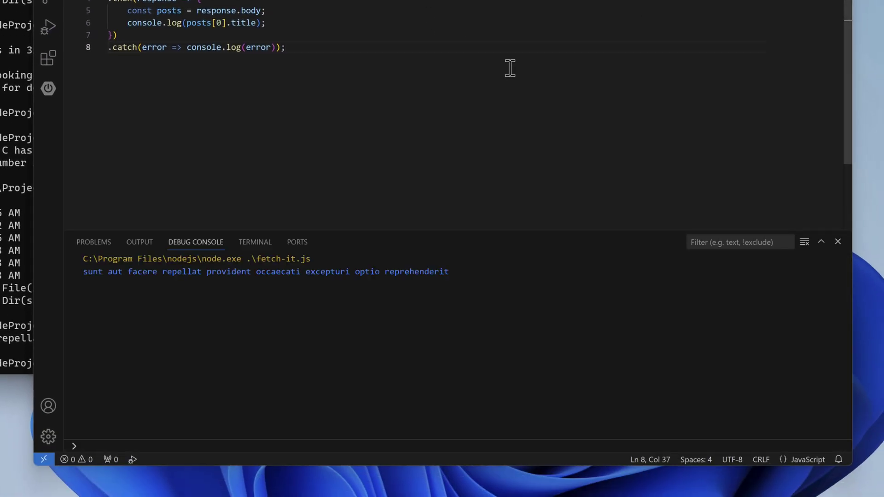